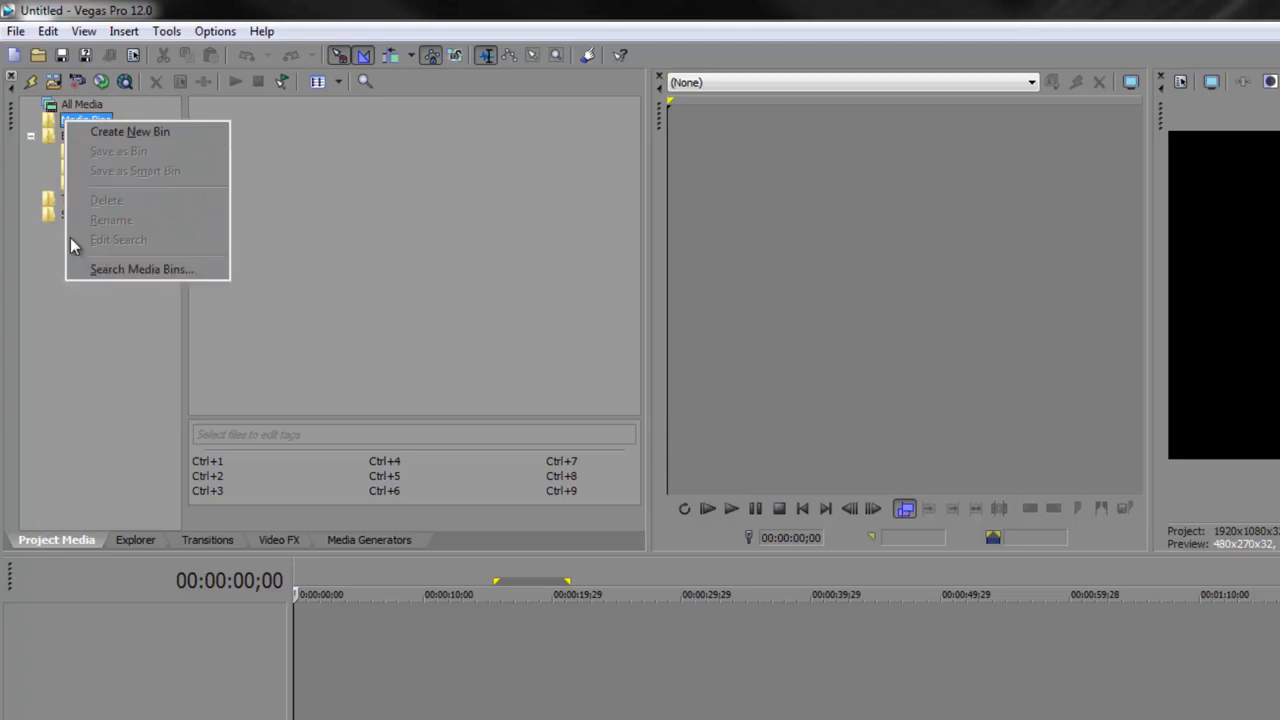
Add all the clips in the Seahouses Video folder to the project media list
click(52, 120)
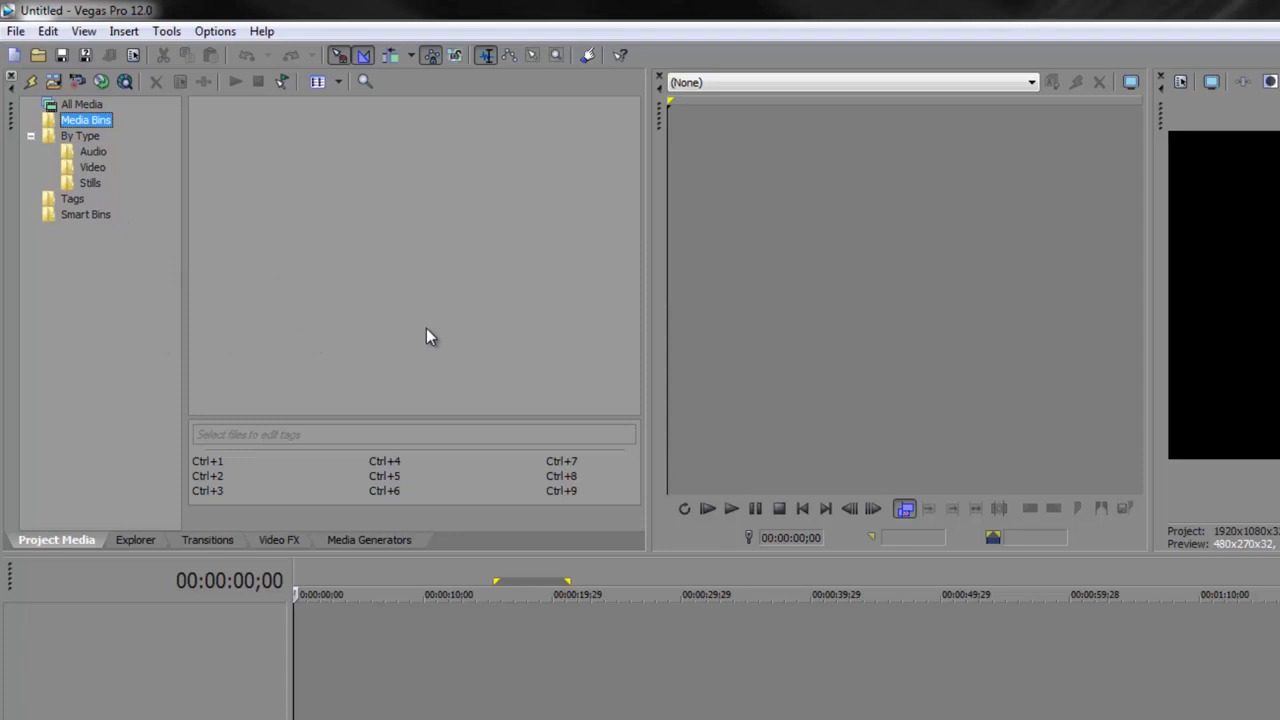
click(140, 540)
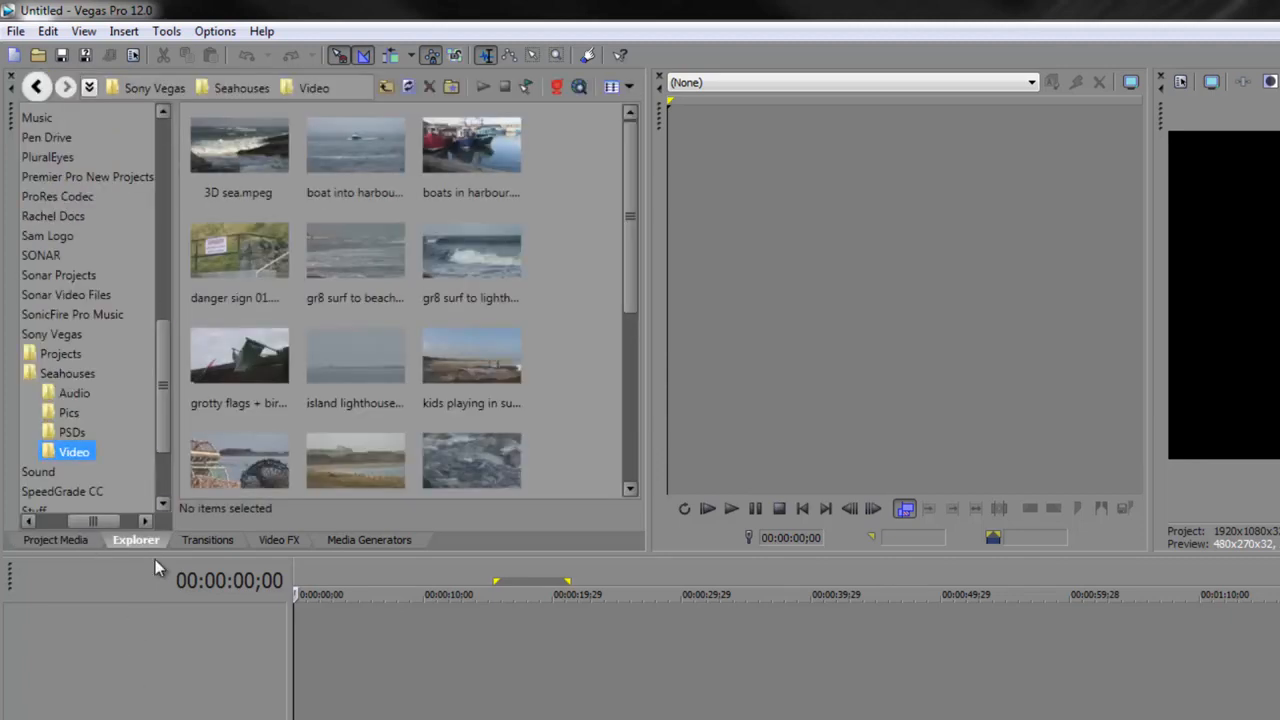
click(259, 165)
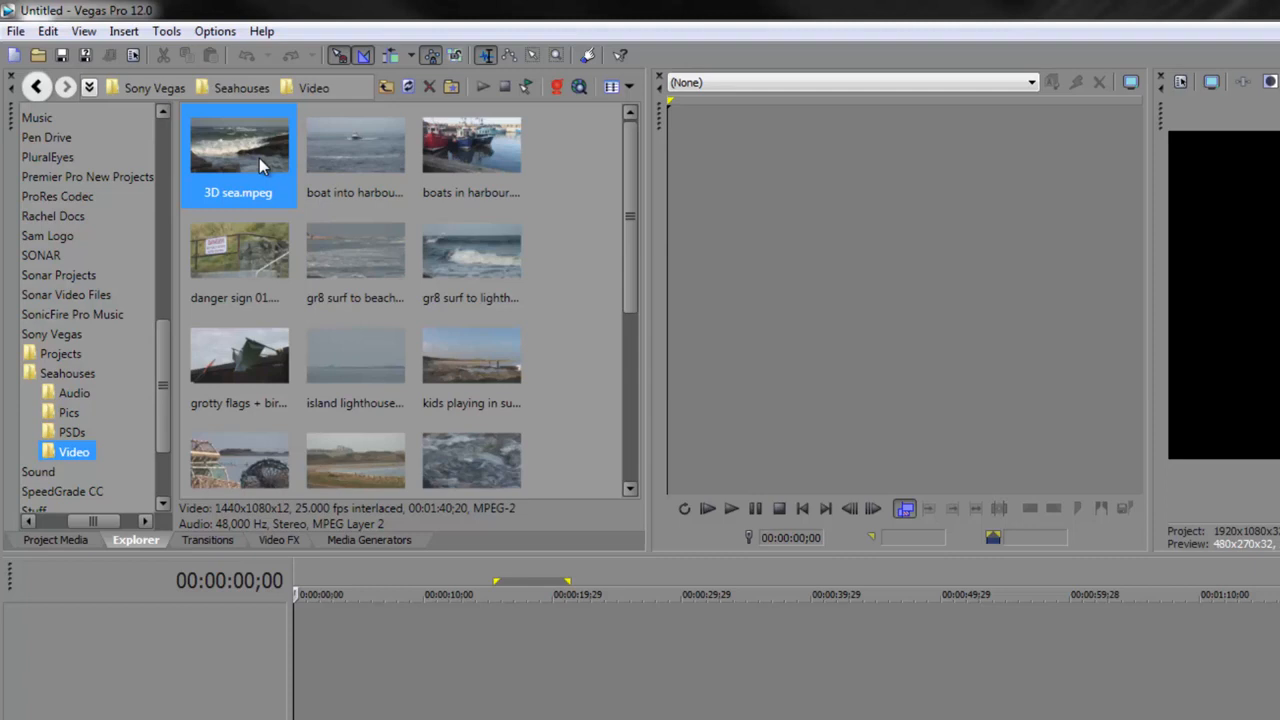
key(ctrl+a)
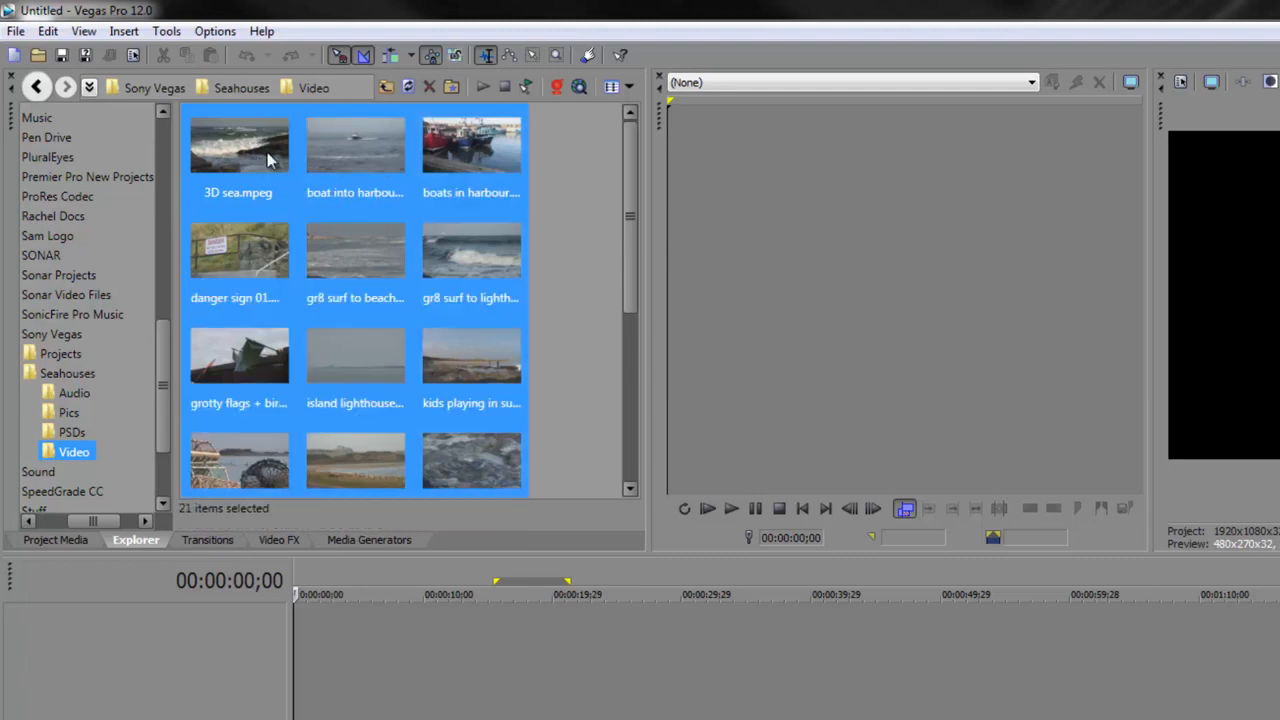
click(590, 212)
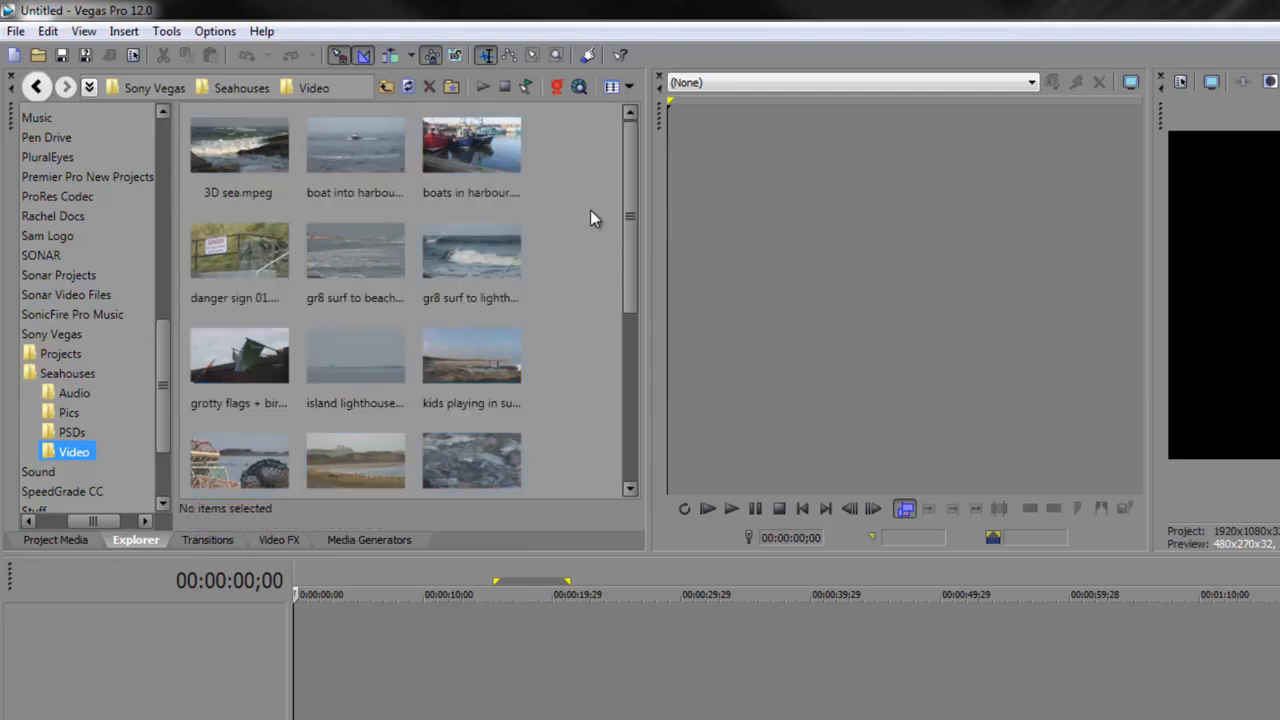
click(198, 157)
drag(628, 190, 628, 357)
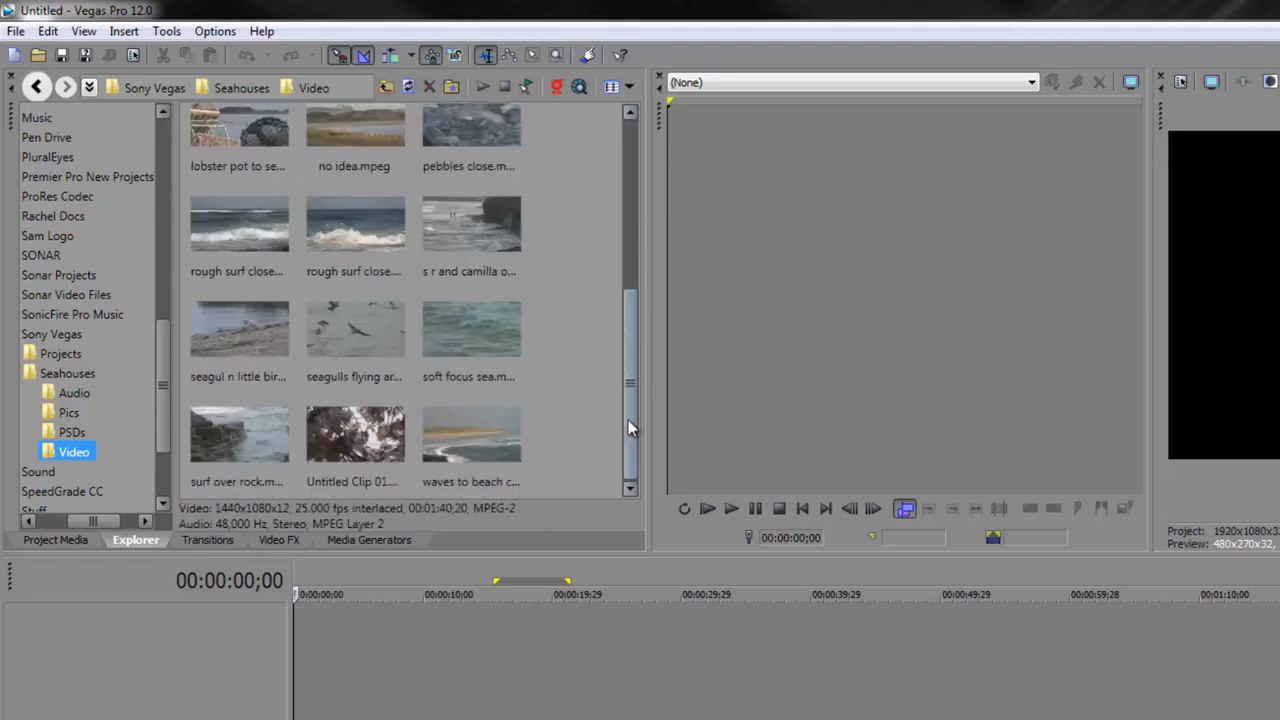
key(ctrl+a)
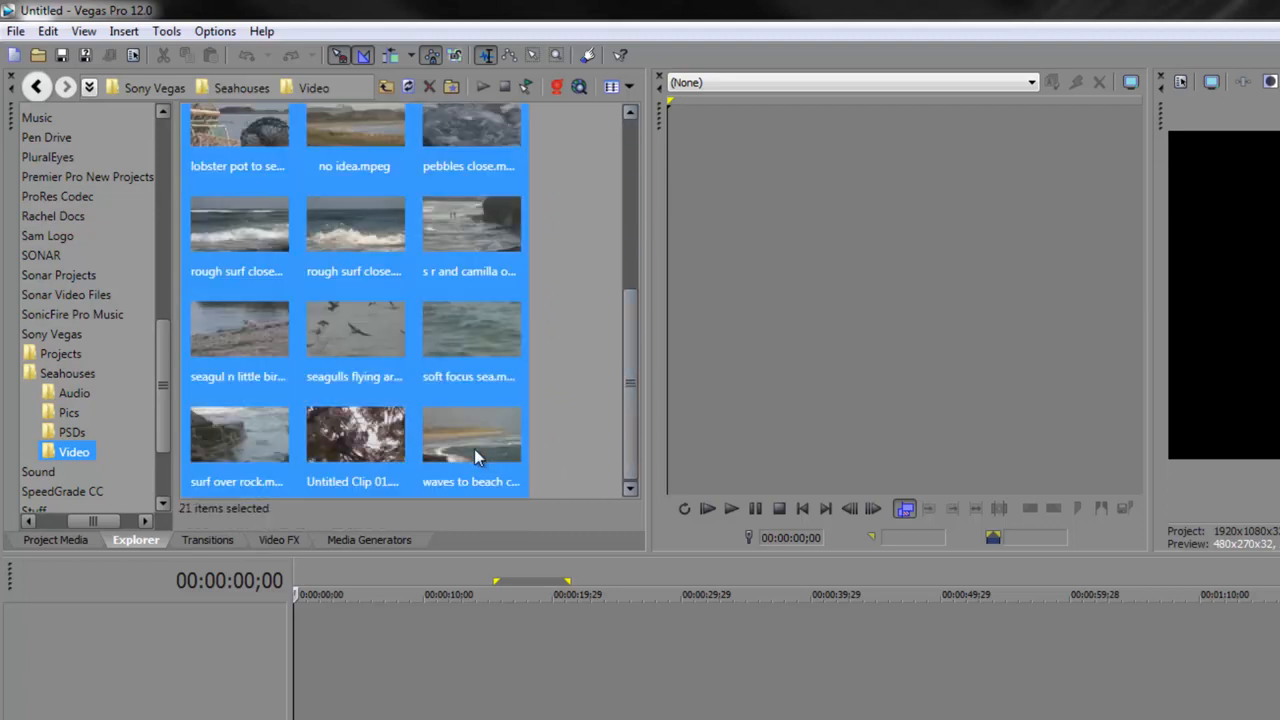
scroll(632, 368, up, 1)
drag(631, 367, 631, 176)
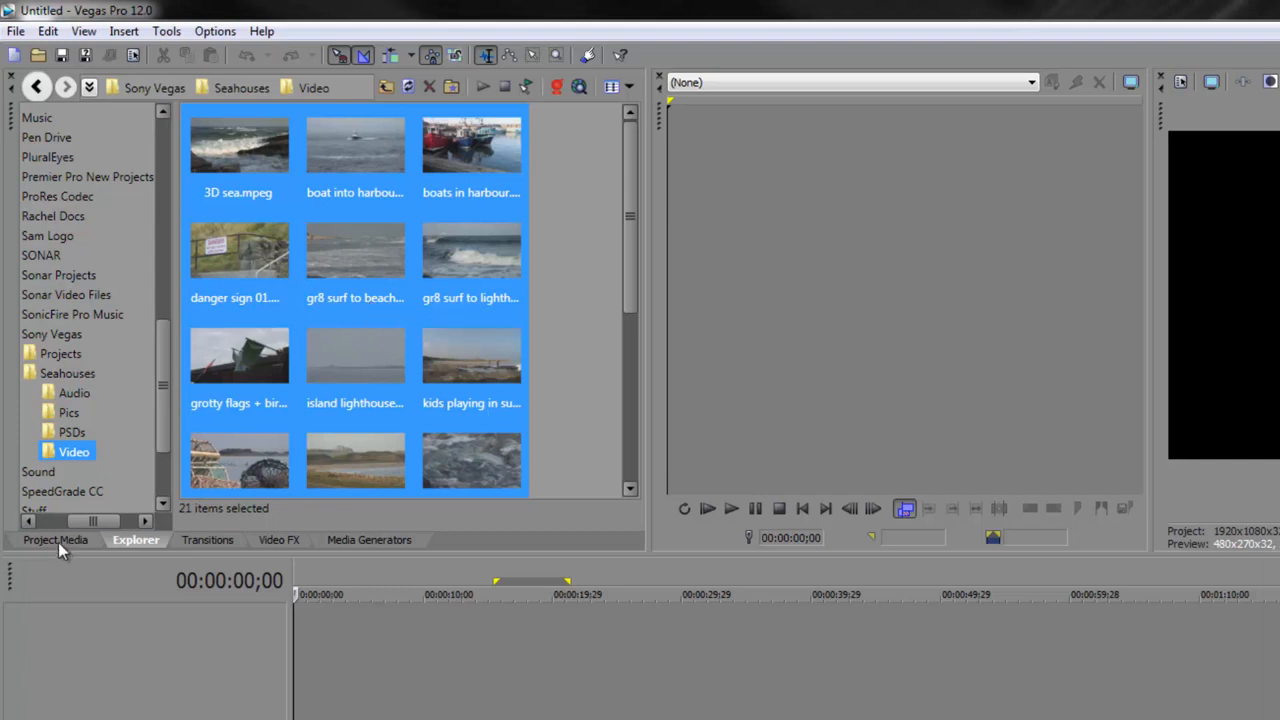
right_click(355, 255)
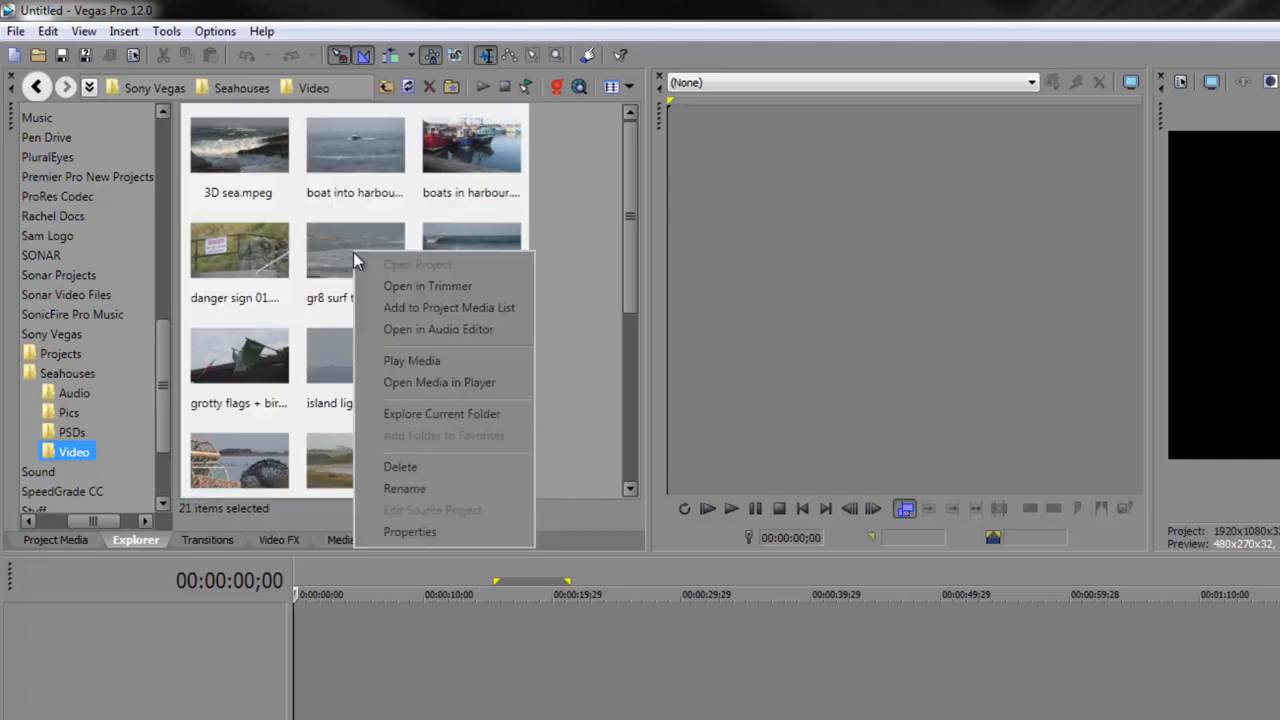
click(398, 308)
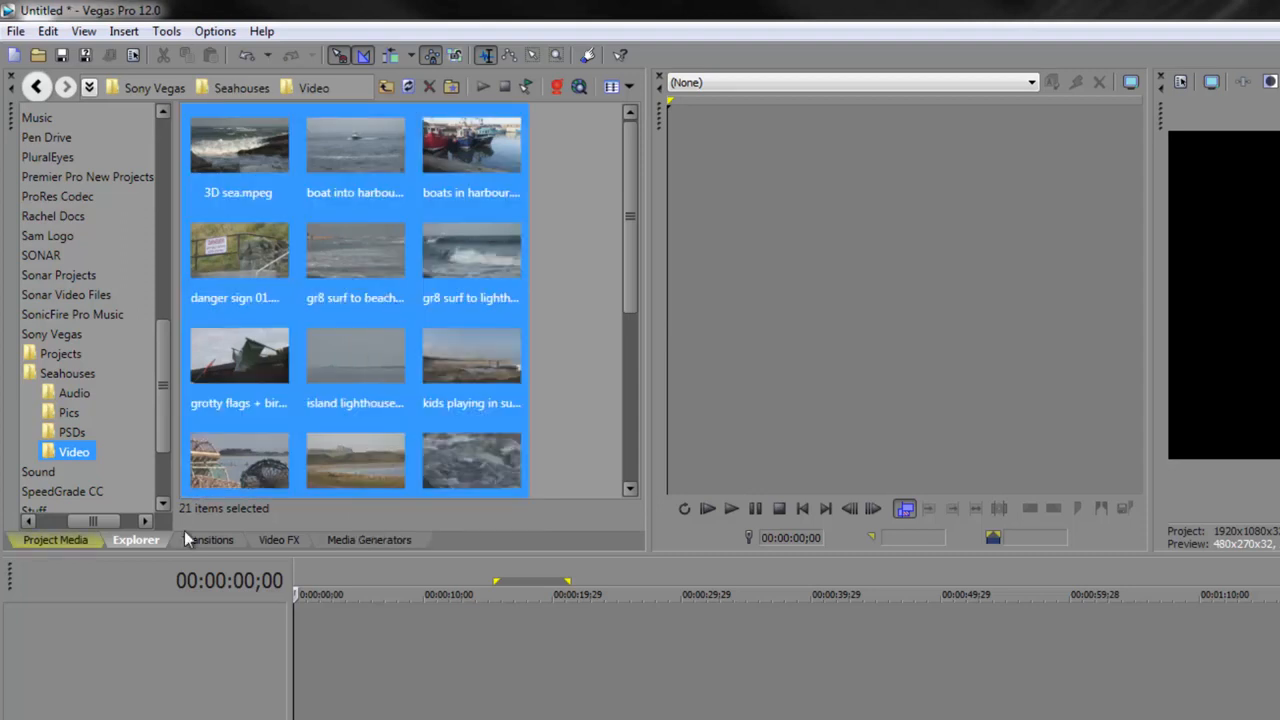
Display the project media filtered to video and look through the imported clips
click(59, 542)
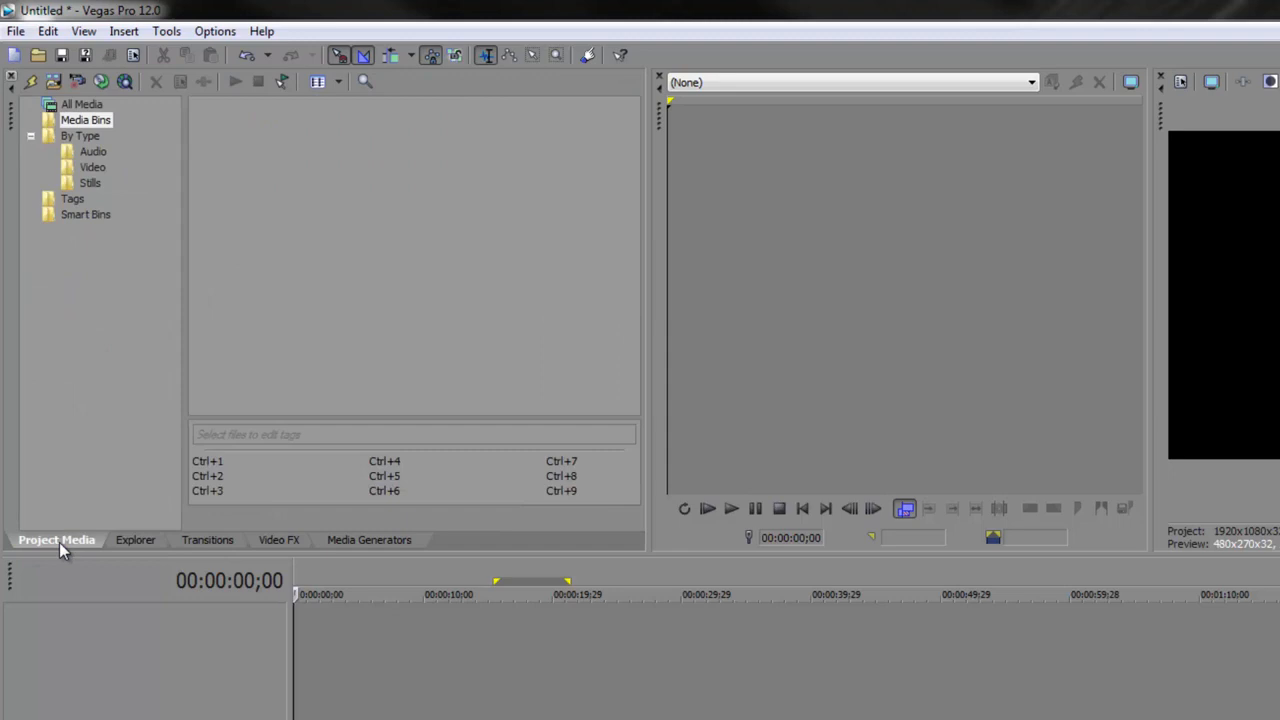
click(85, 168)
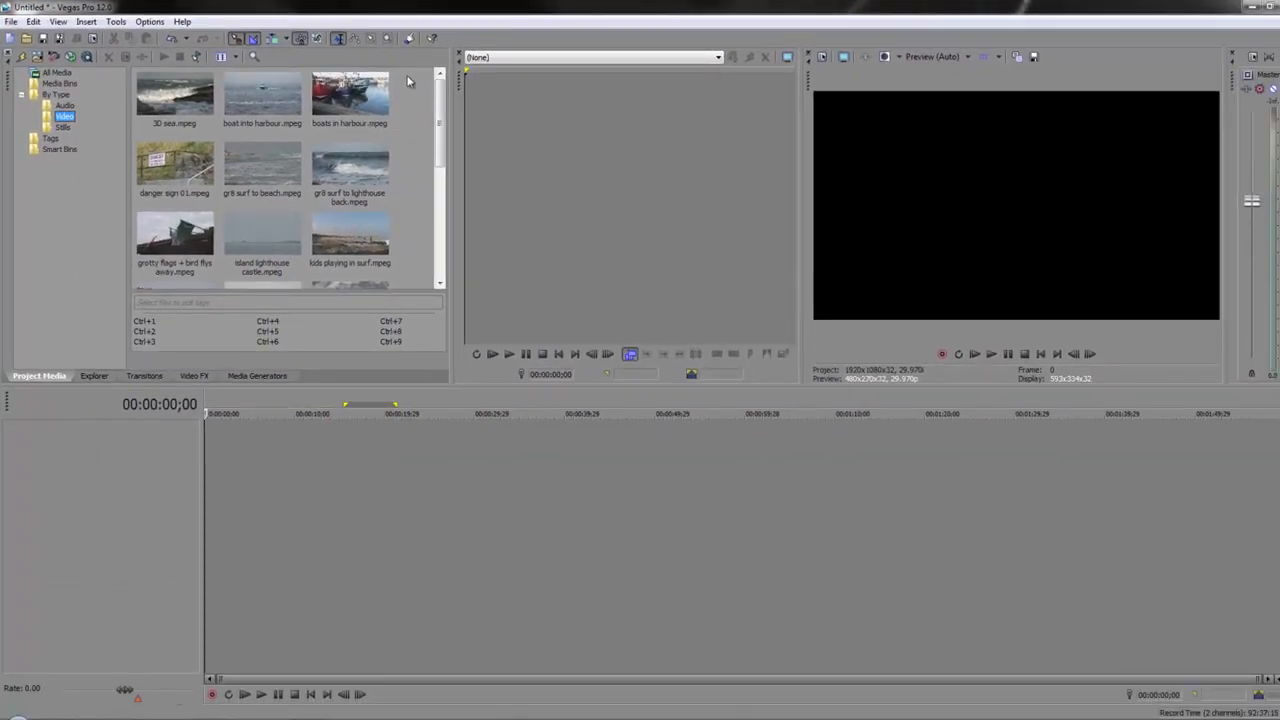
drag(440, 120, 438, 148)
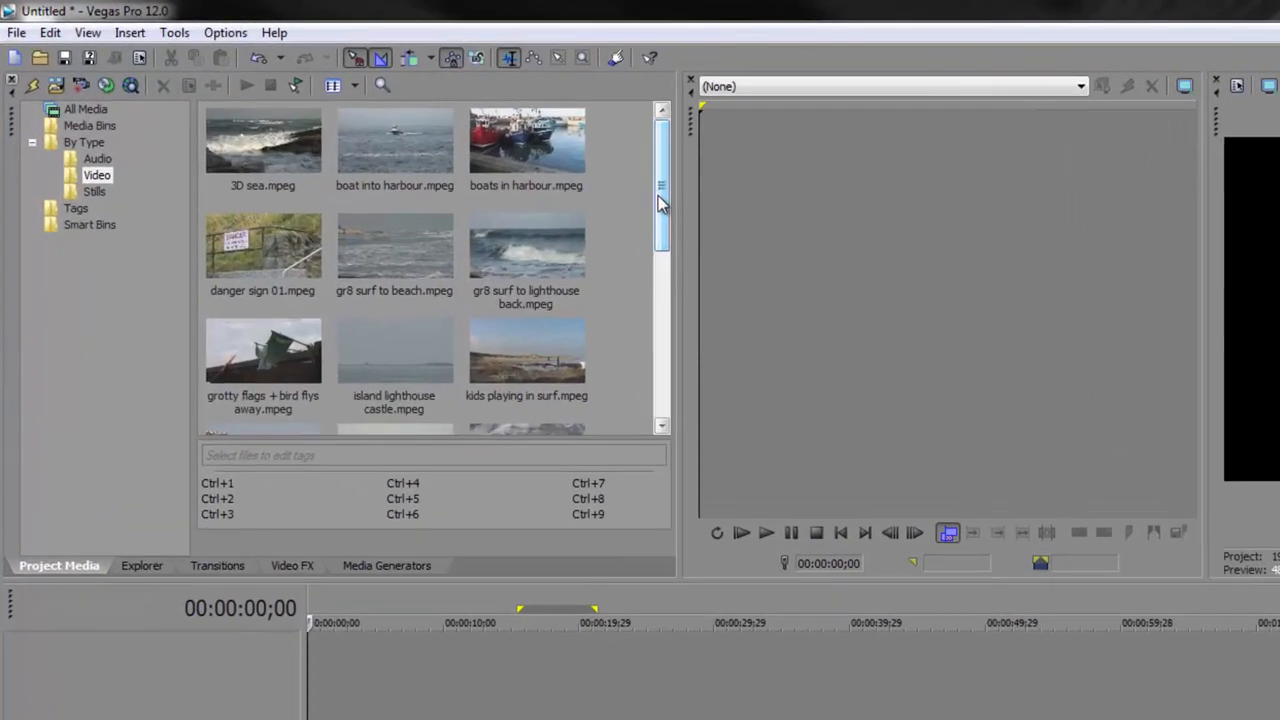
drag(438, 128, 438, 159)
drag(660, 238, 657, 194)
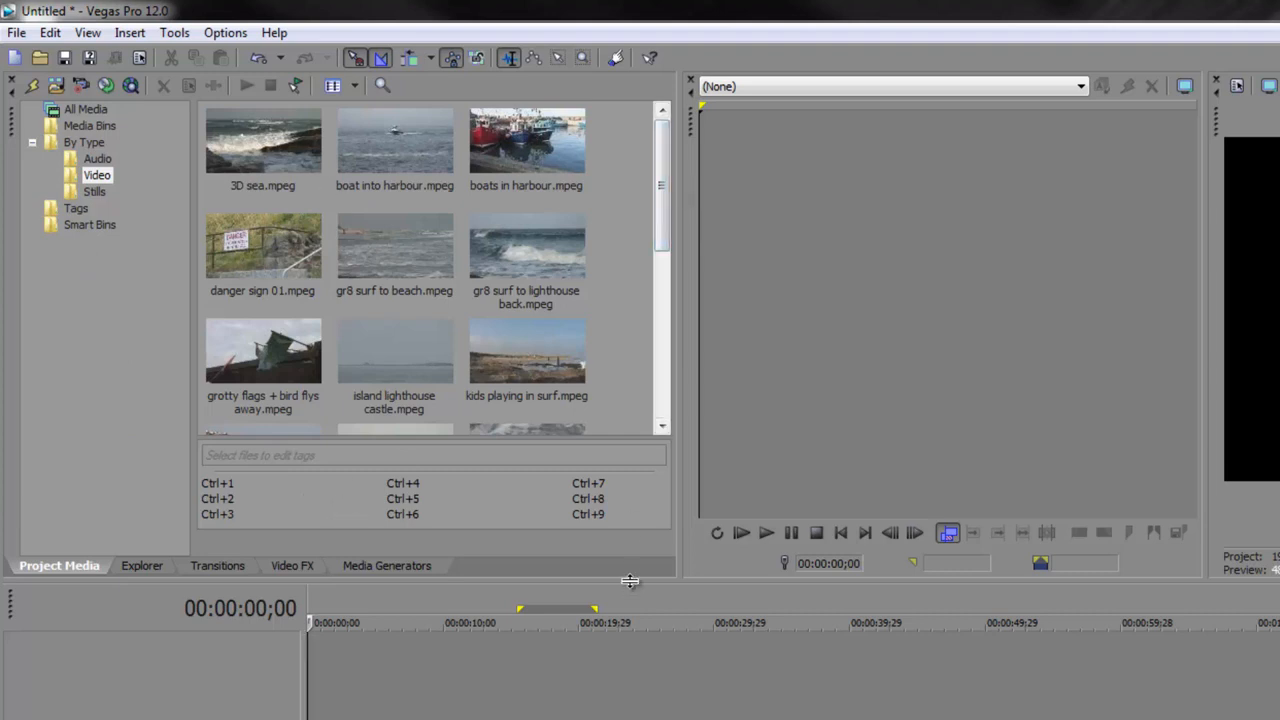
Enlarge the project media area in height and width so all the video clips fit without scrolling
drag(630, 581, 630, 719)
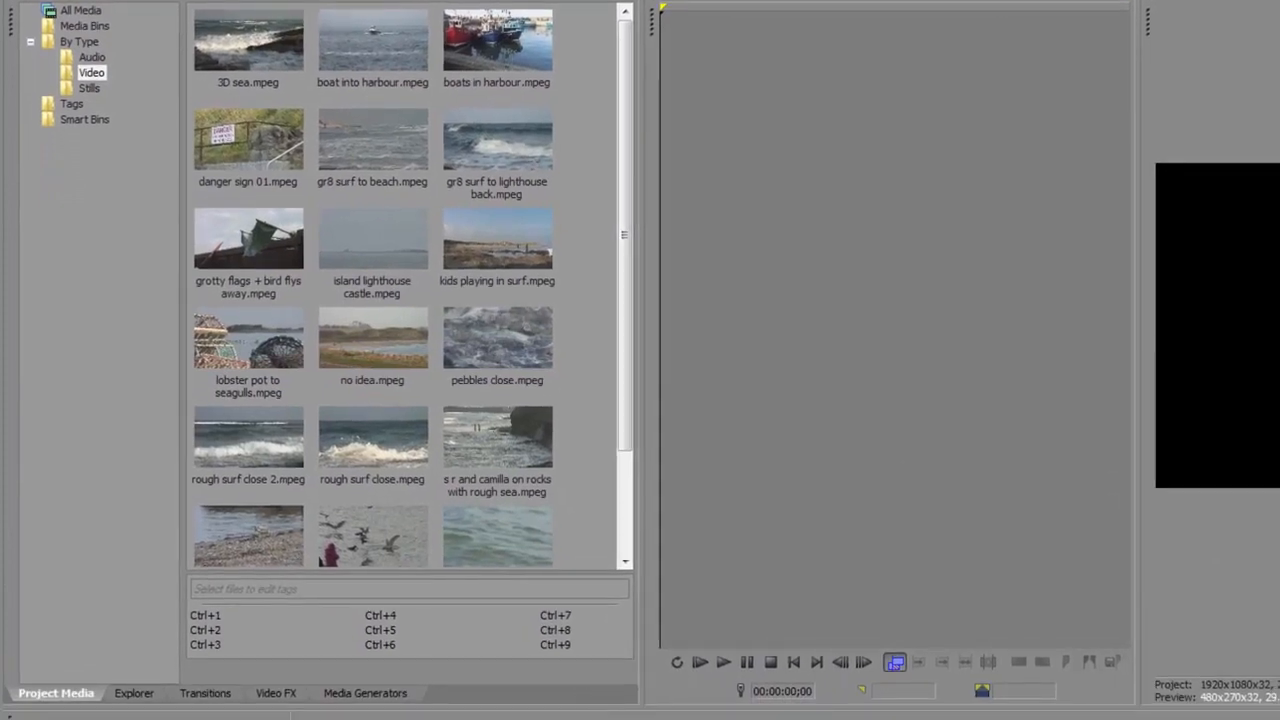
drag(591, 713, 559, 565)
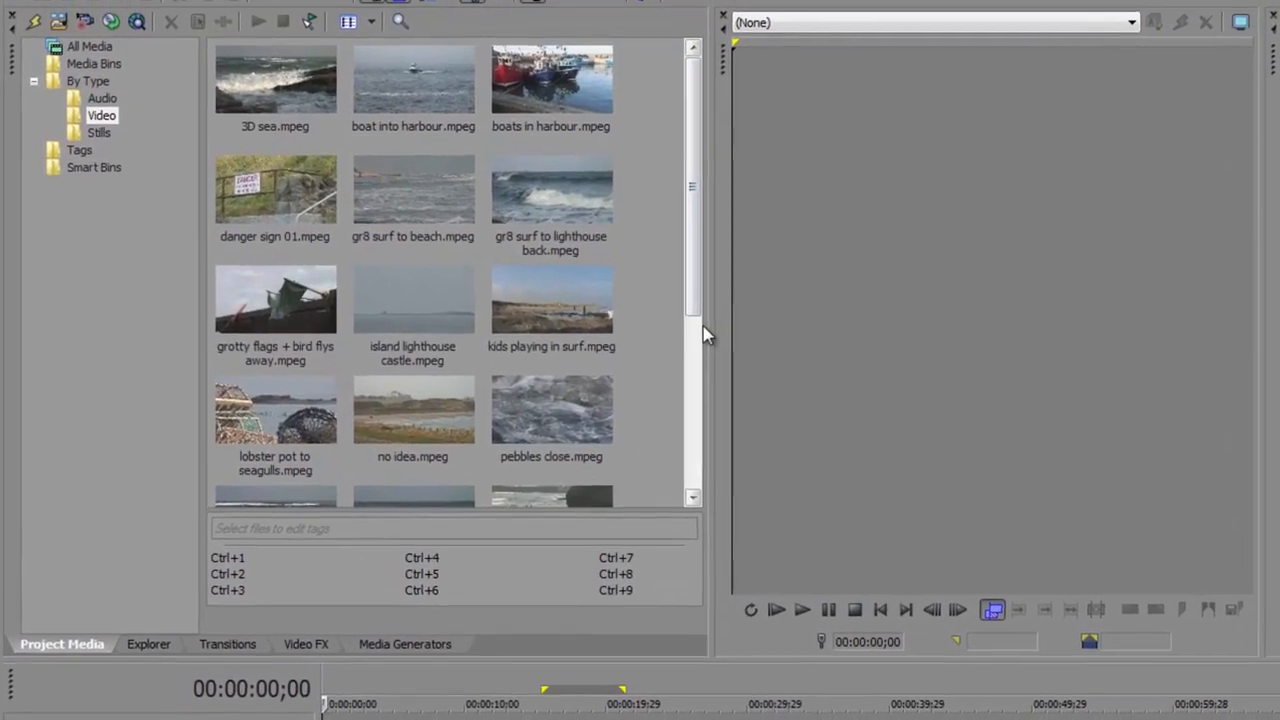
drag(714, 327, 1029, 333)
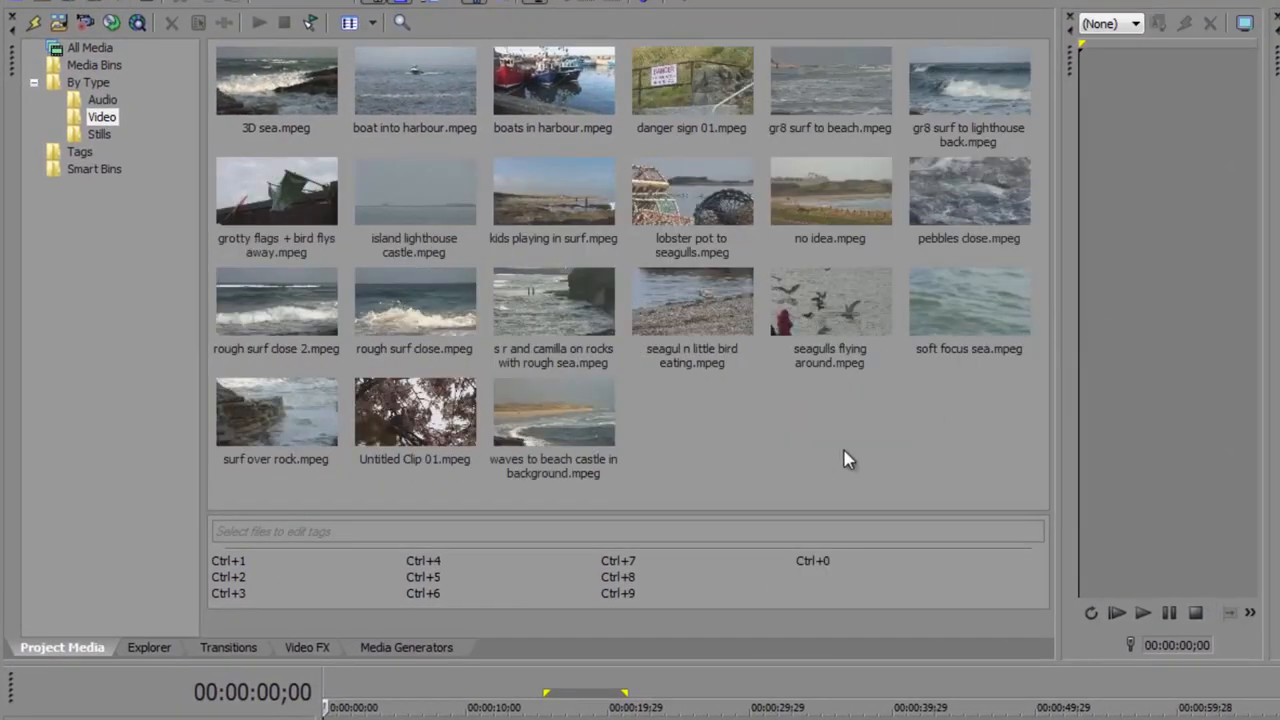
Tag boat into harbour.mpeg and boats in harbour.mpeg as Boats and display the clips under that tag
click(428, 112)
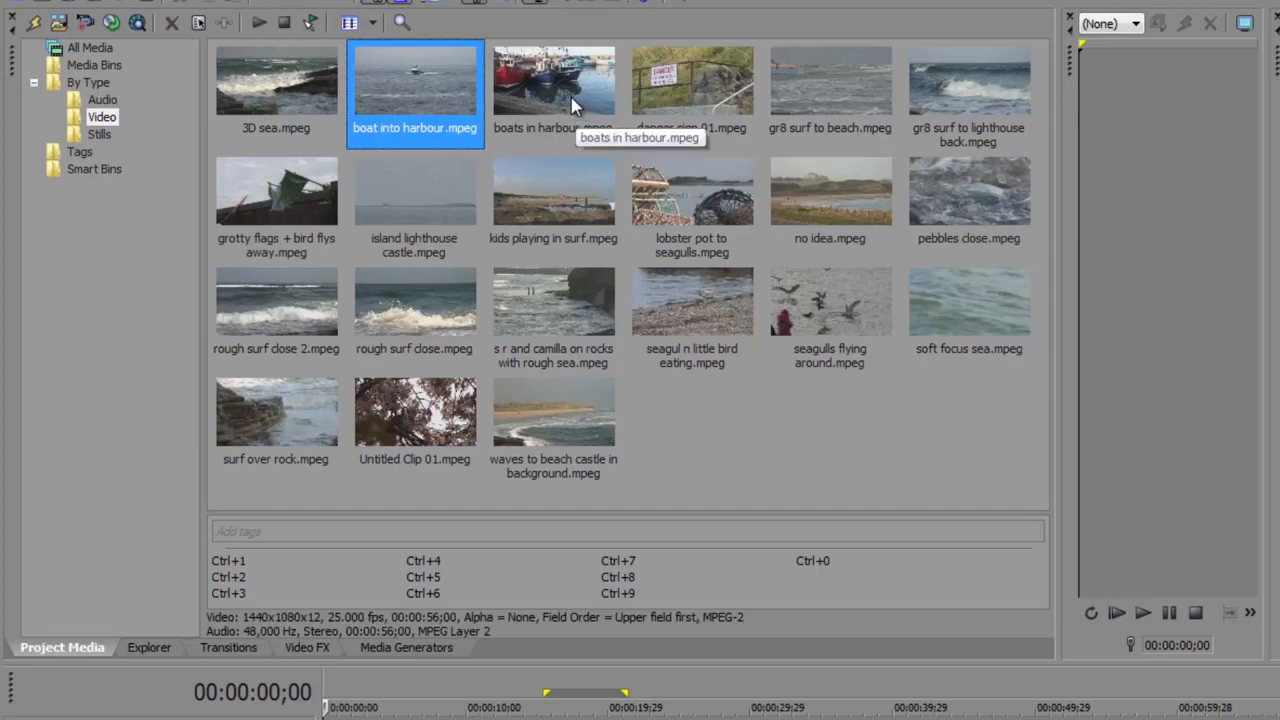
ctrl+click(573, 107)
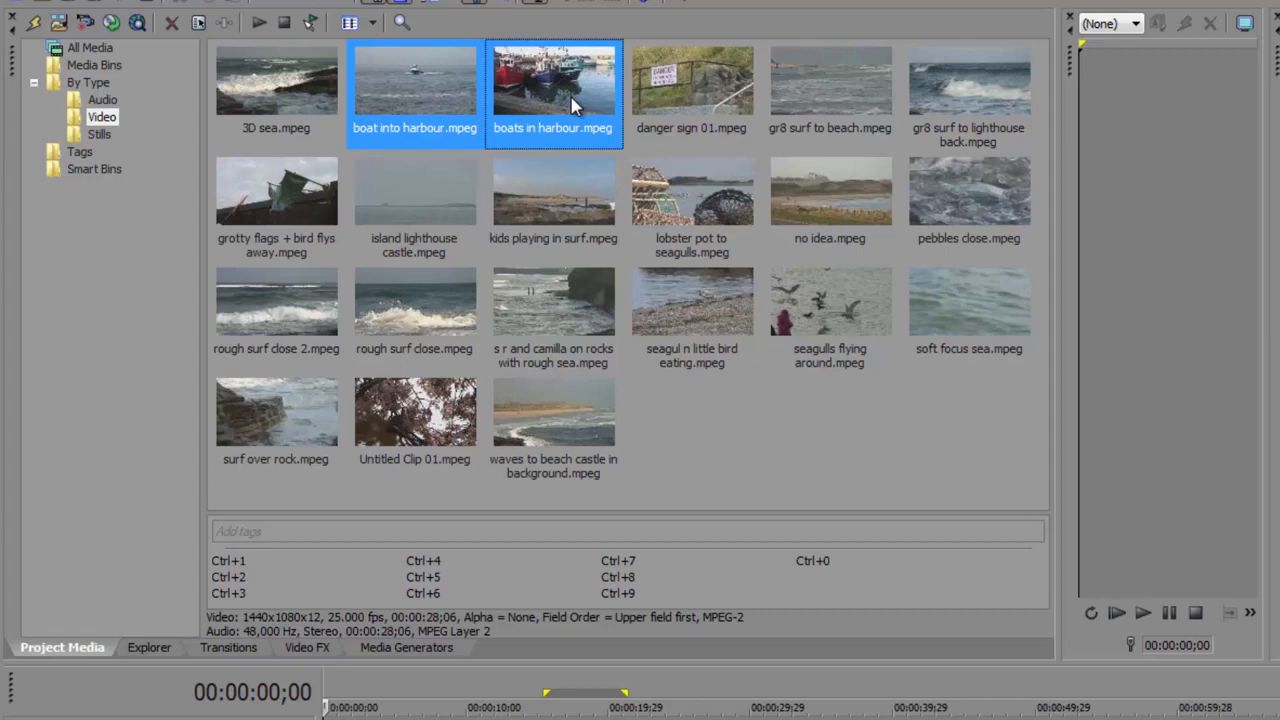
click(271, 530)
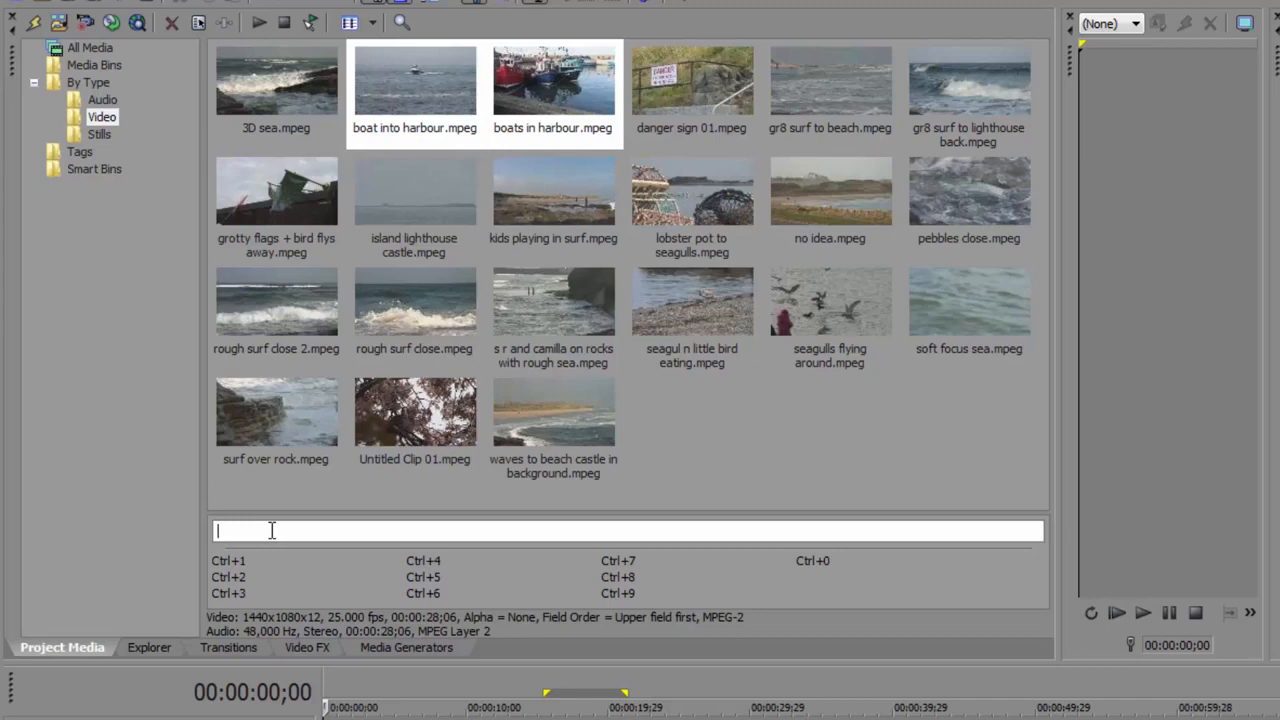
text(Boats)
click(147, 290)
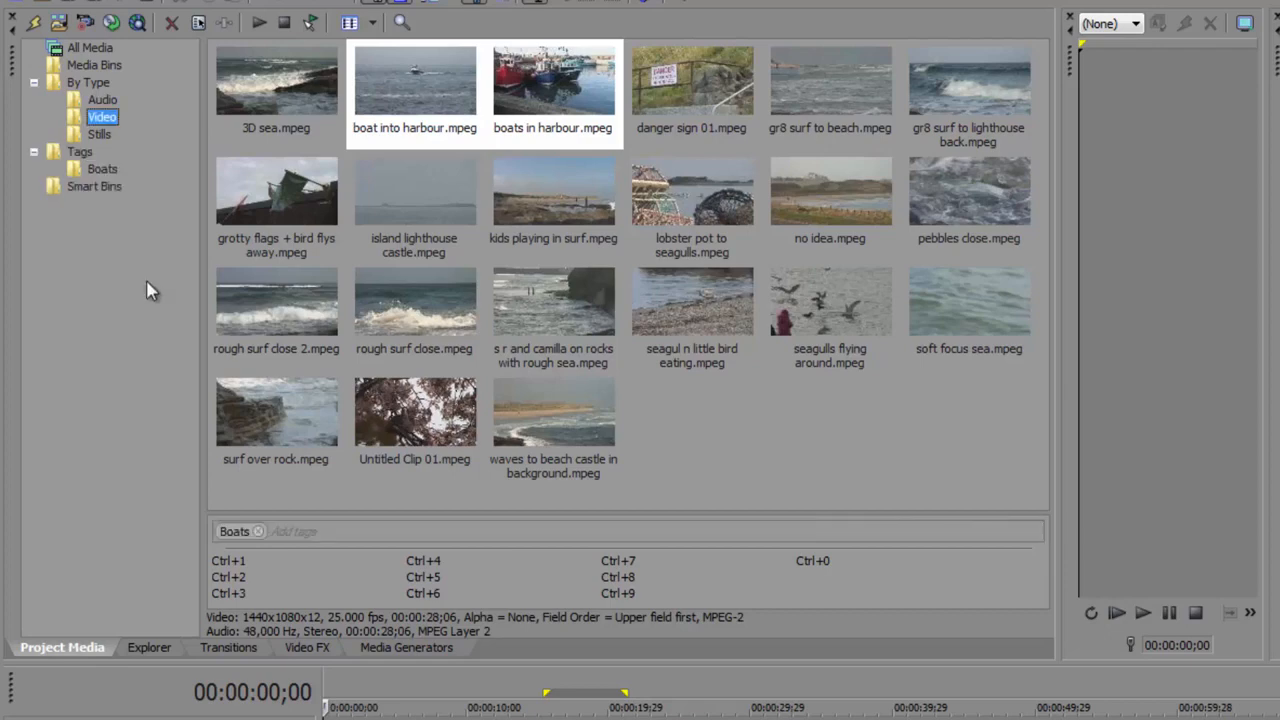
click(78, 170)
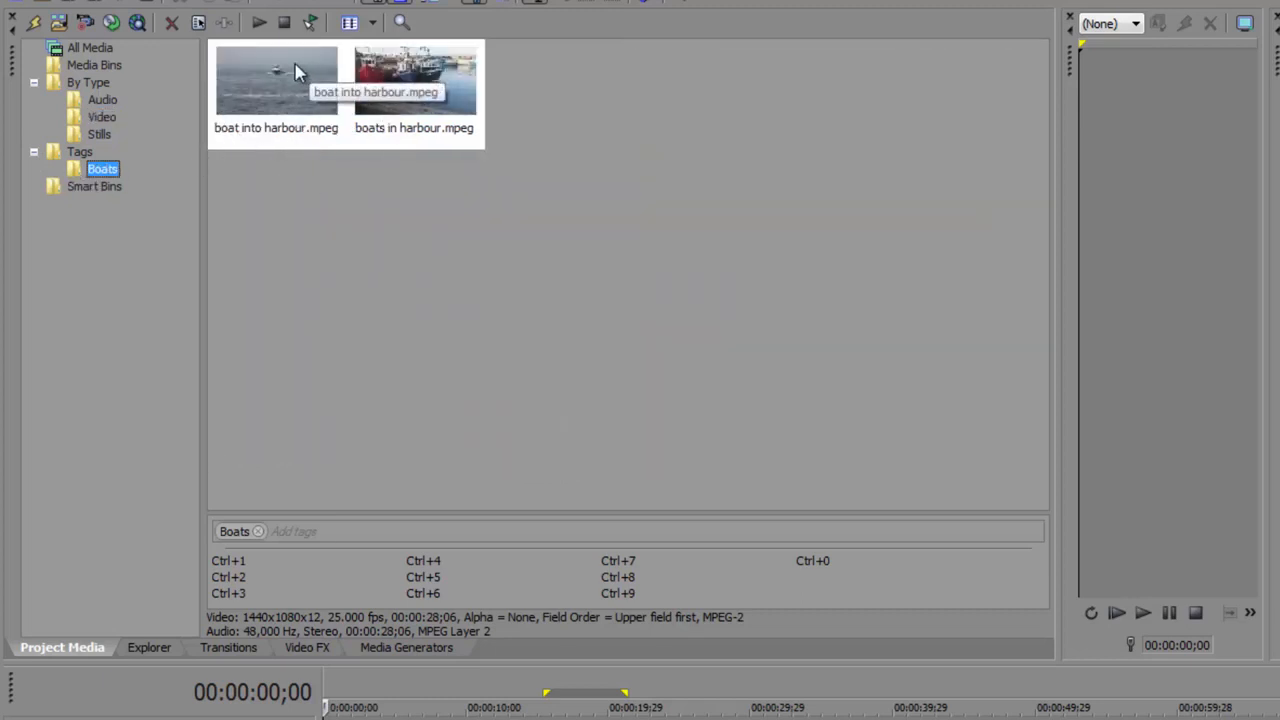
Tag the video clips danger sign 01, grotty flags + bird flys away and Untitled Clip 01 as Extras
click(101, 118)
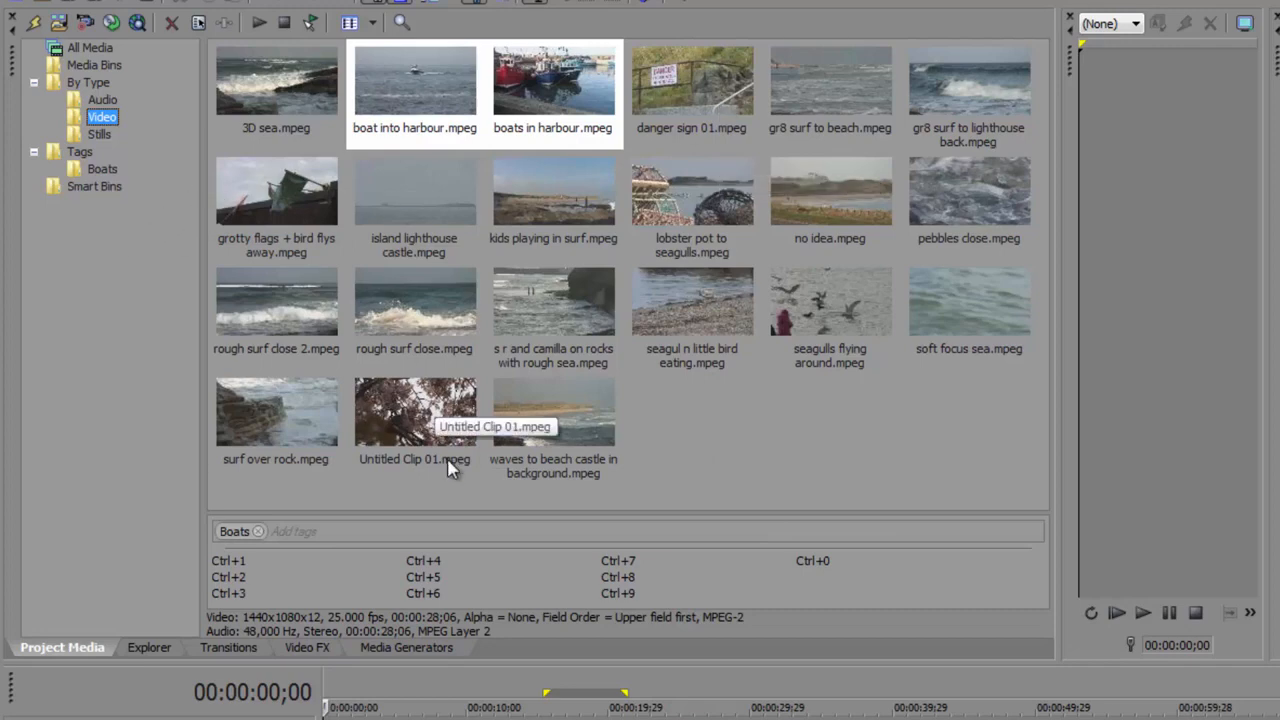
click(698, 96)
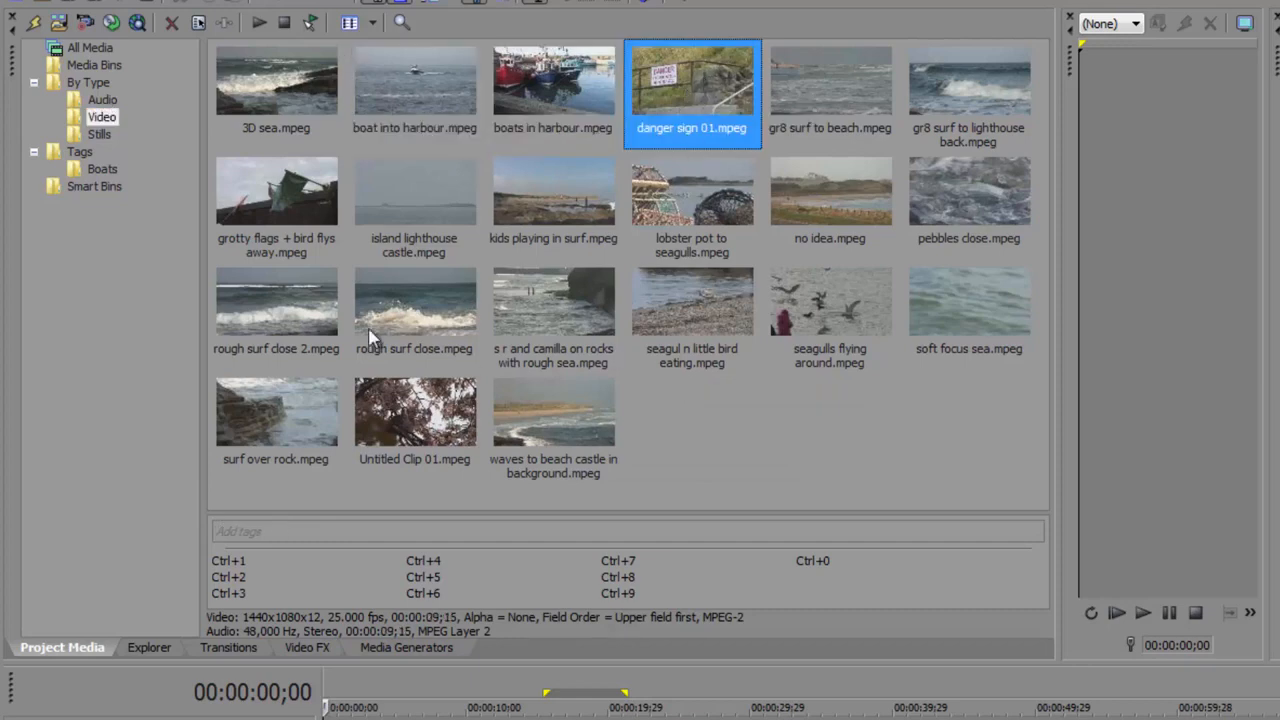
ctrl+click(268, 205)
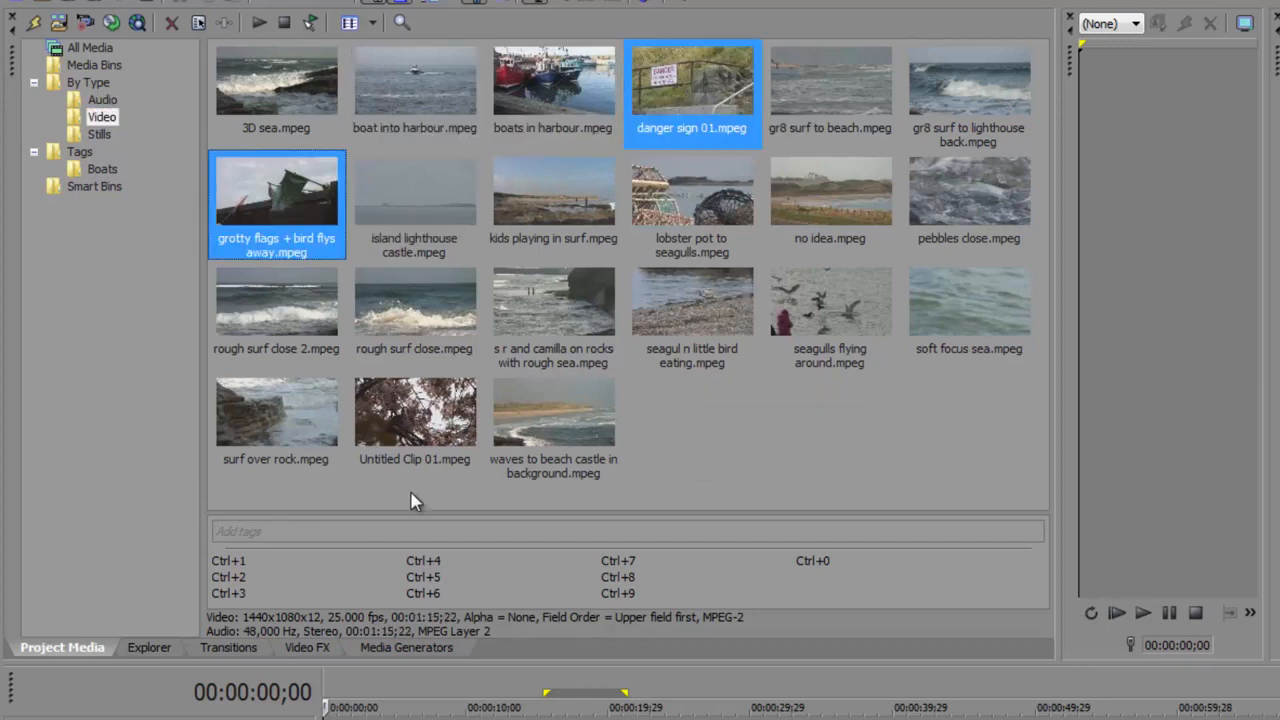
ctrl+click(440, 395)
click(346, 527)
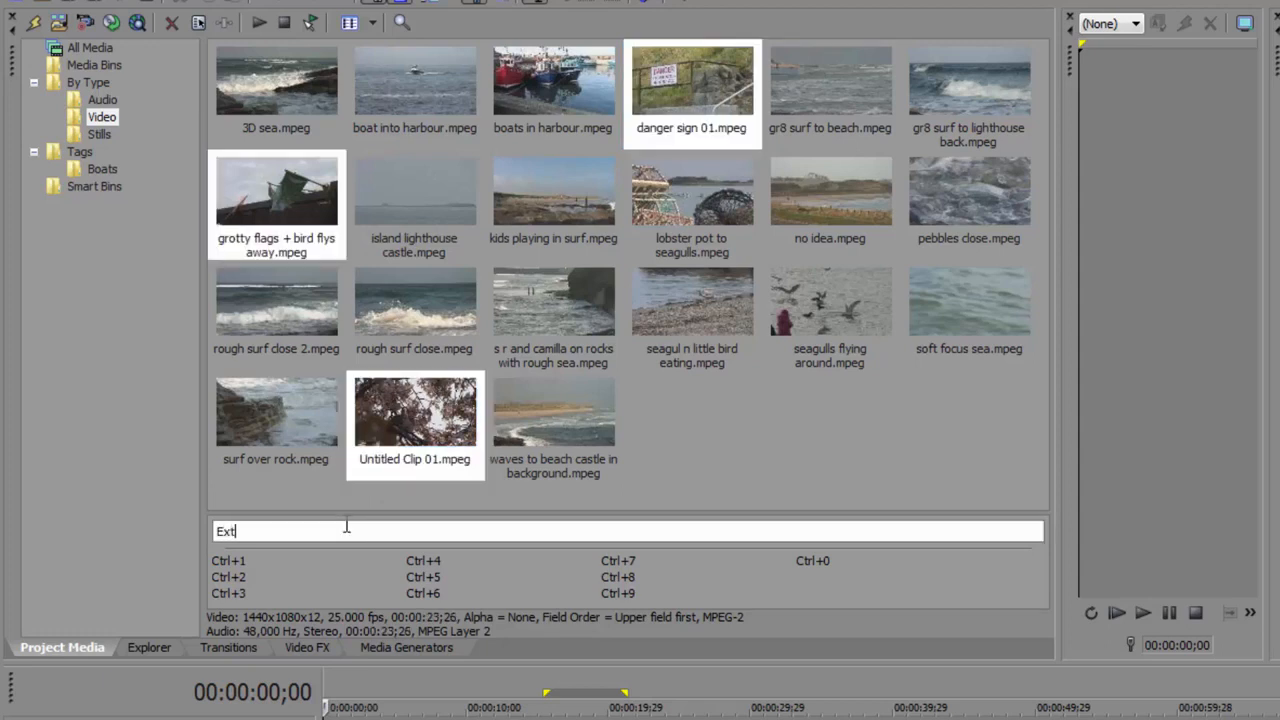
key(Return)
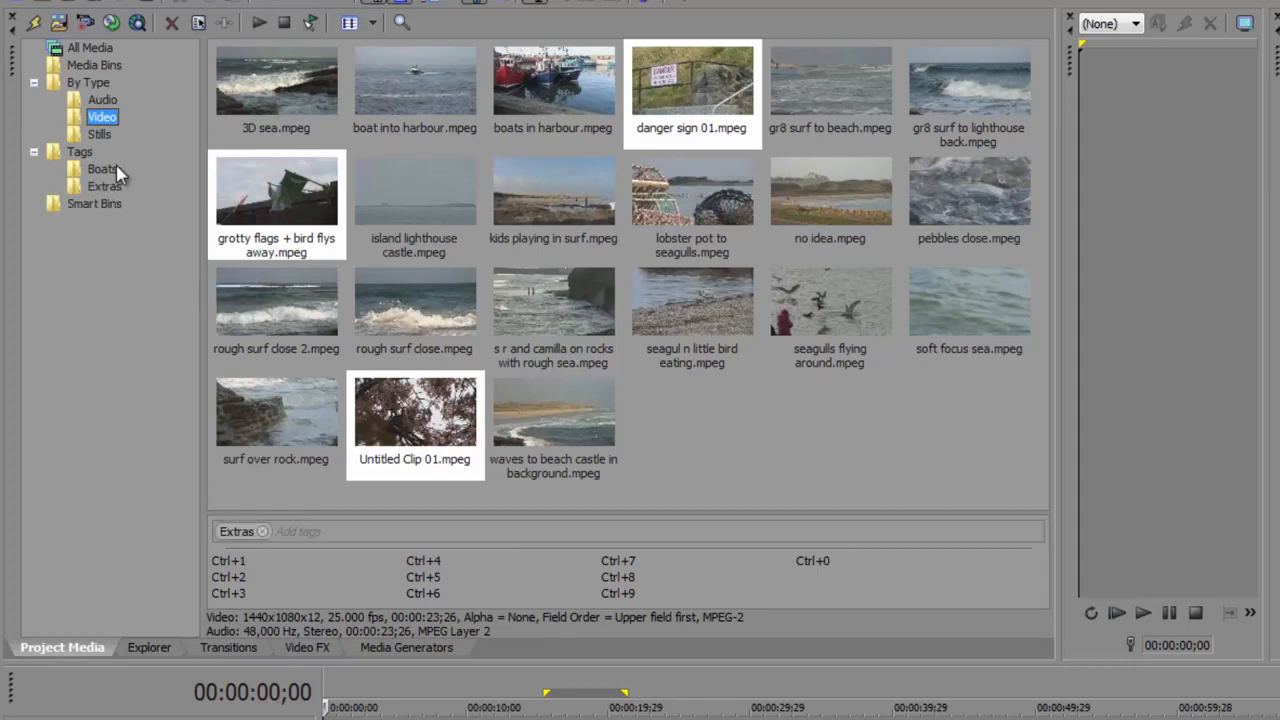
Check the clips filed under the Boats and Extras tags and return to the full video list
click(104, 169)
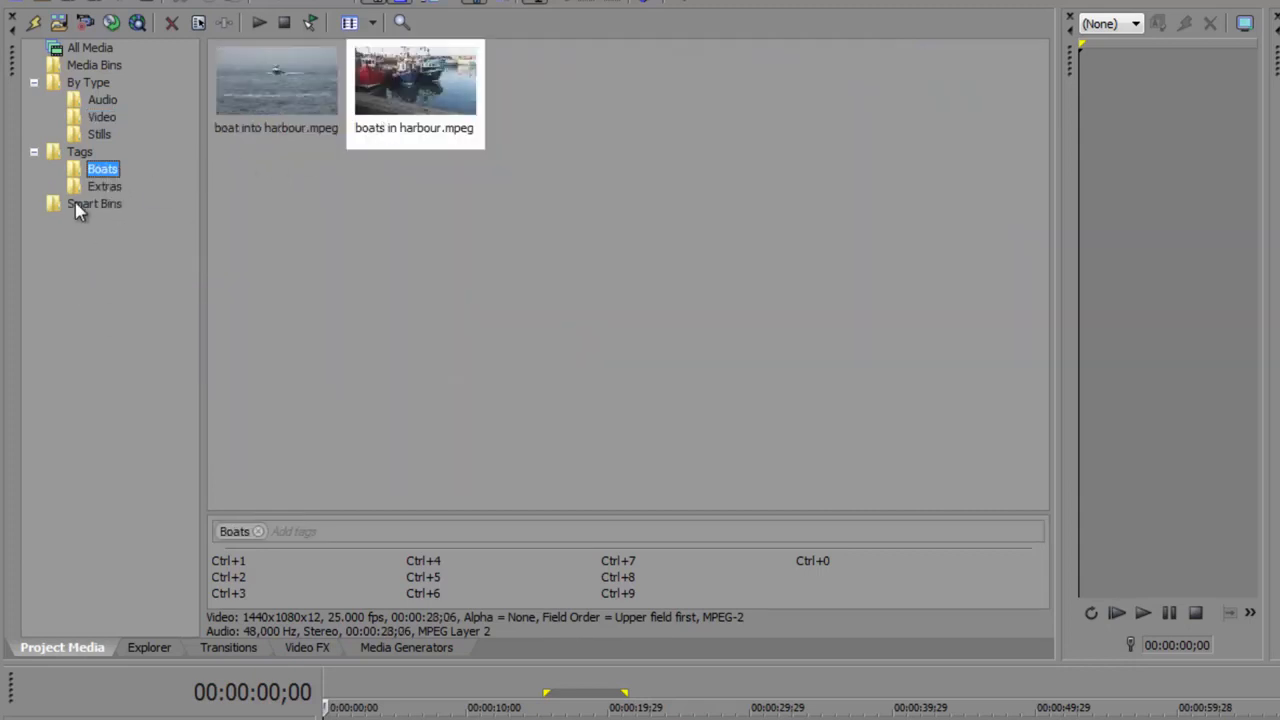
click(104, 188)
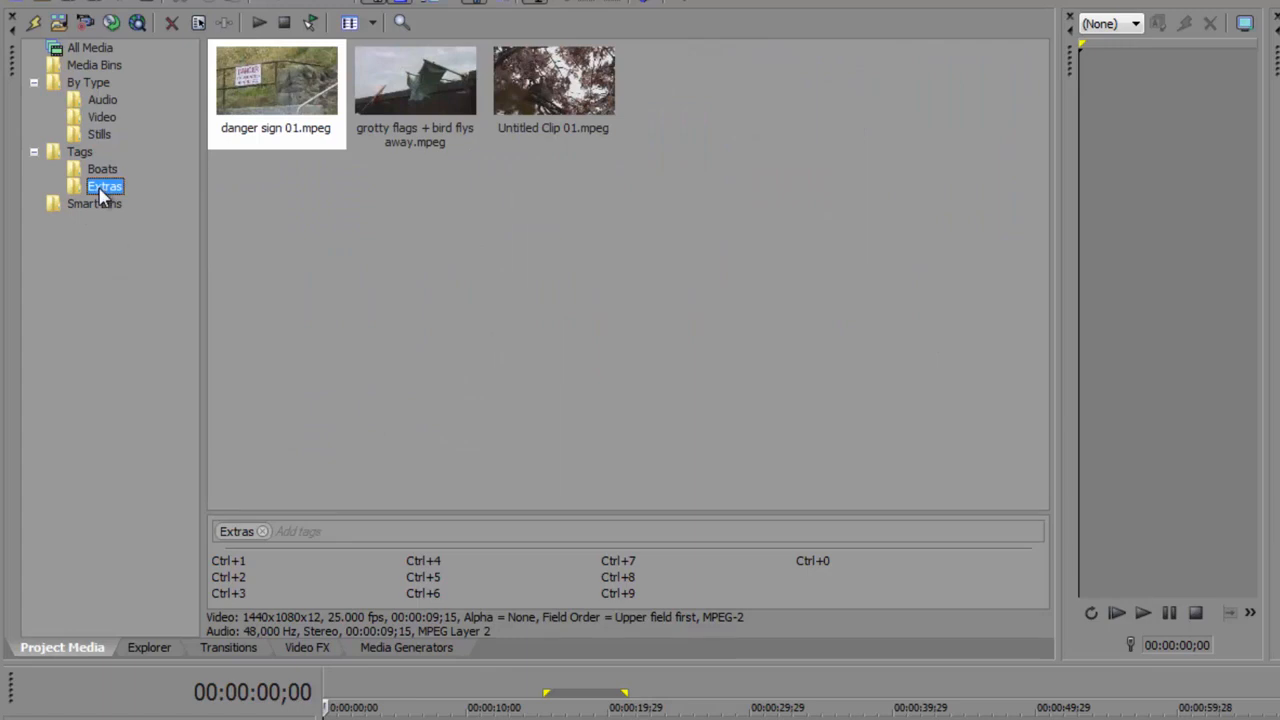
click(101, 118)
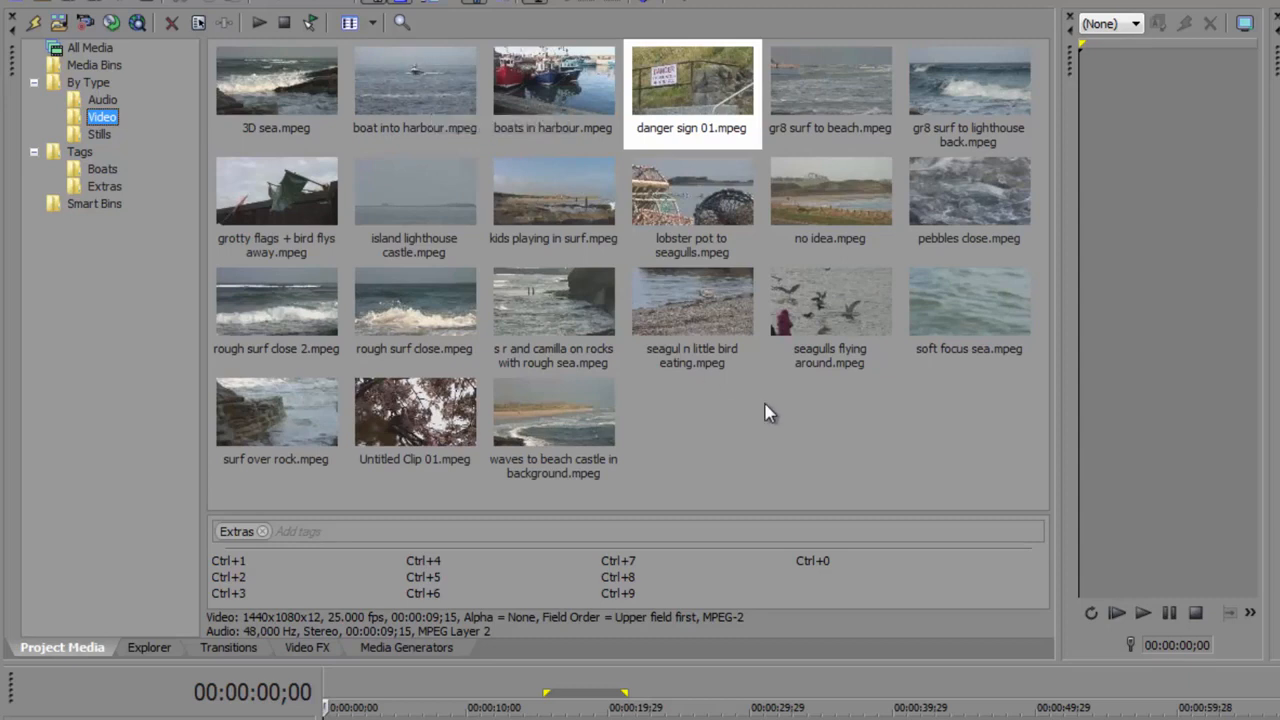
Tag the two gr8 surf clips, both rough surf clips, pebbles close, soft focus sea, surf over rock and the on-rocks rough sea clip as Sea
click(885, 417)
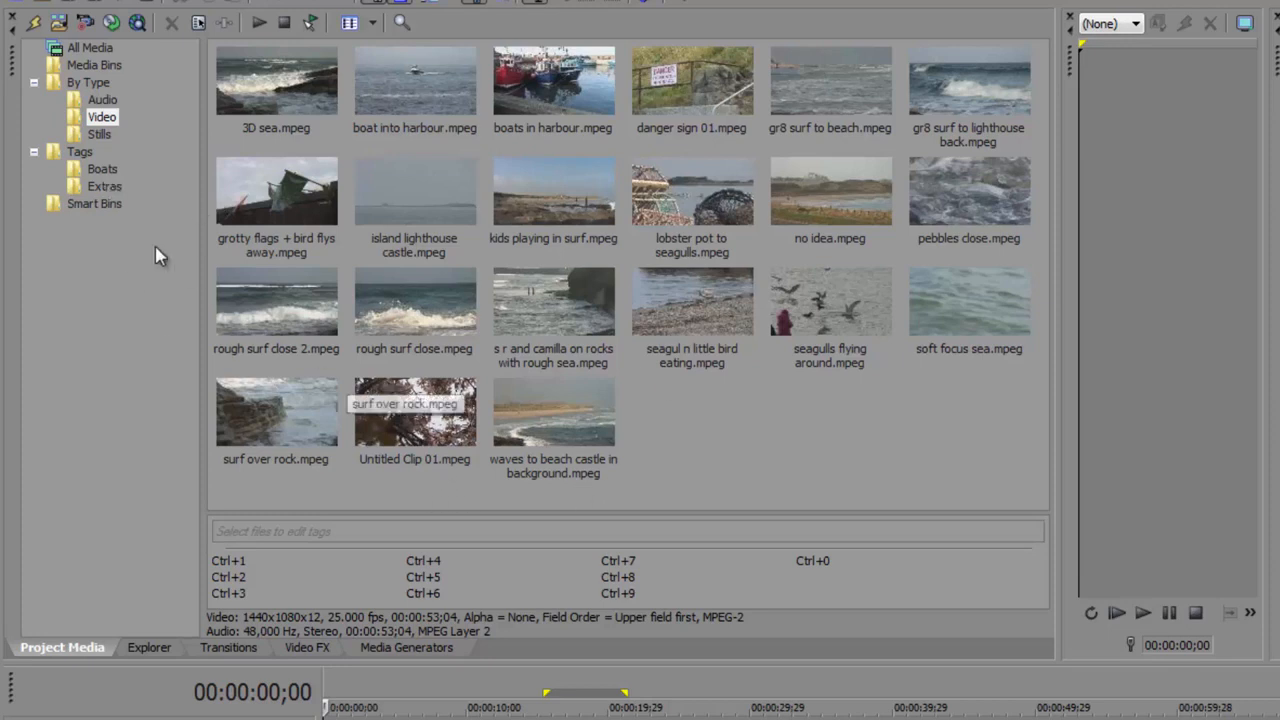
click(829, 106)
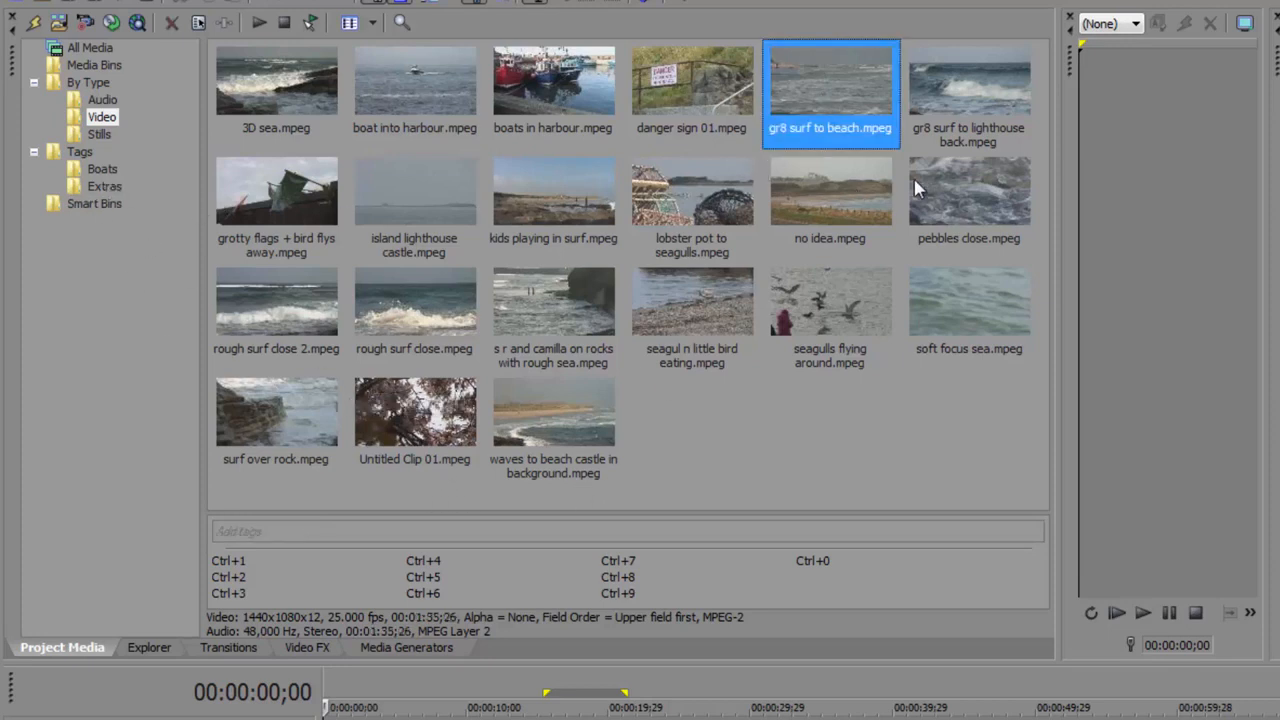
ctrl+click(978, 88)
ctrl+click(972, 198)
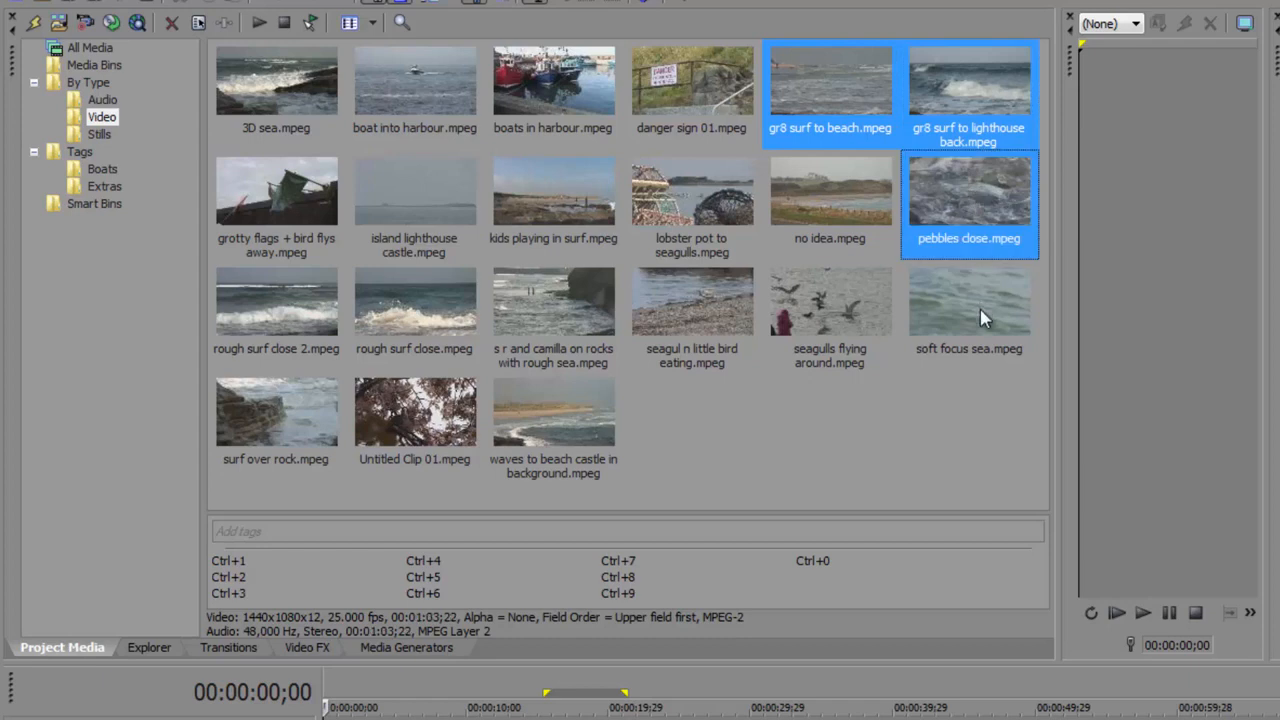
ctrl+click(980, 309)
ctrl+click(536, 319)
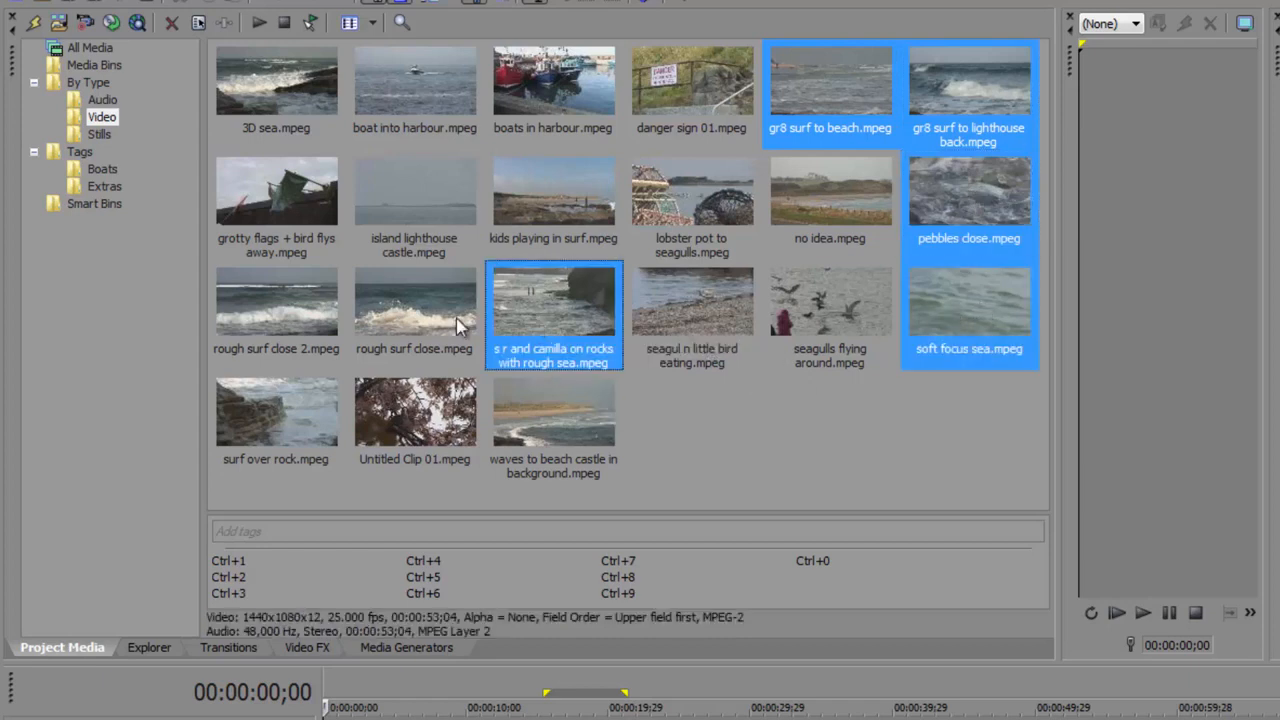
ctrl+click(400, 314)
ctrl+click(314, 308)
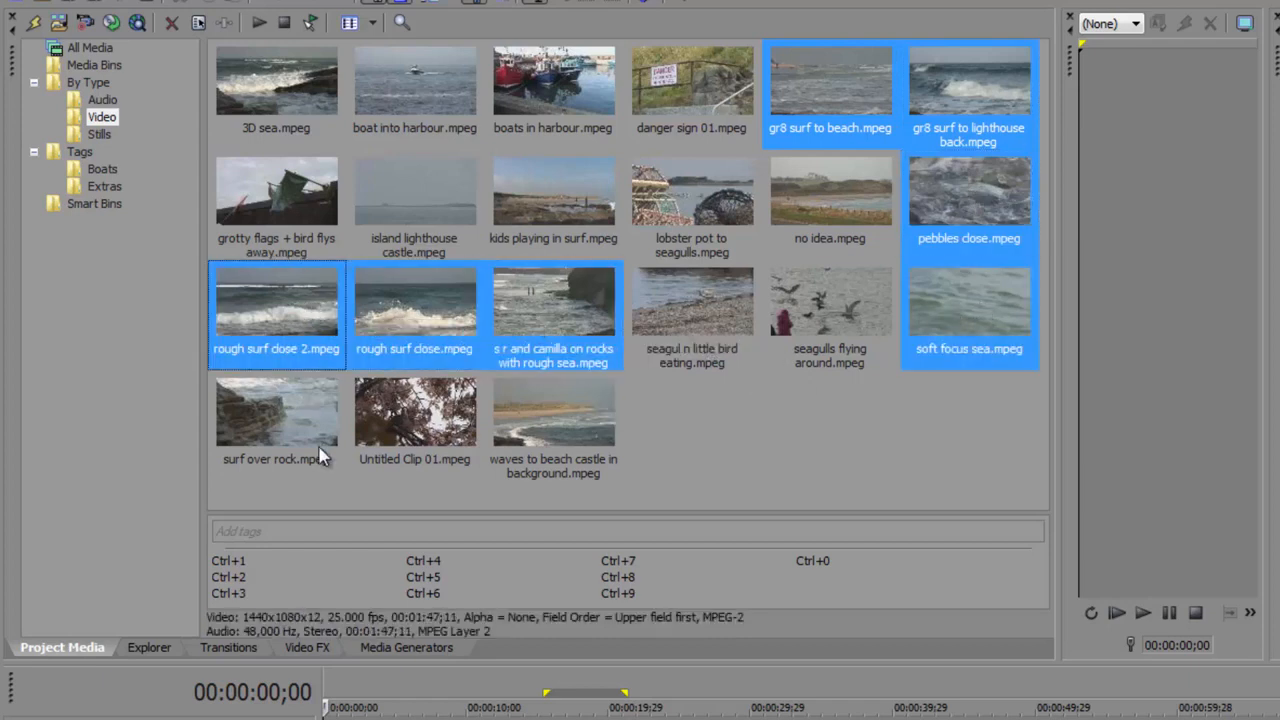
ctrl+click(292, 410)
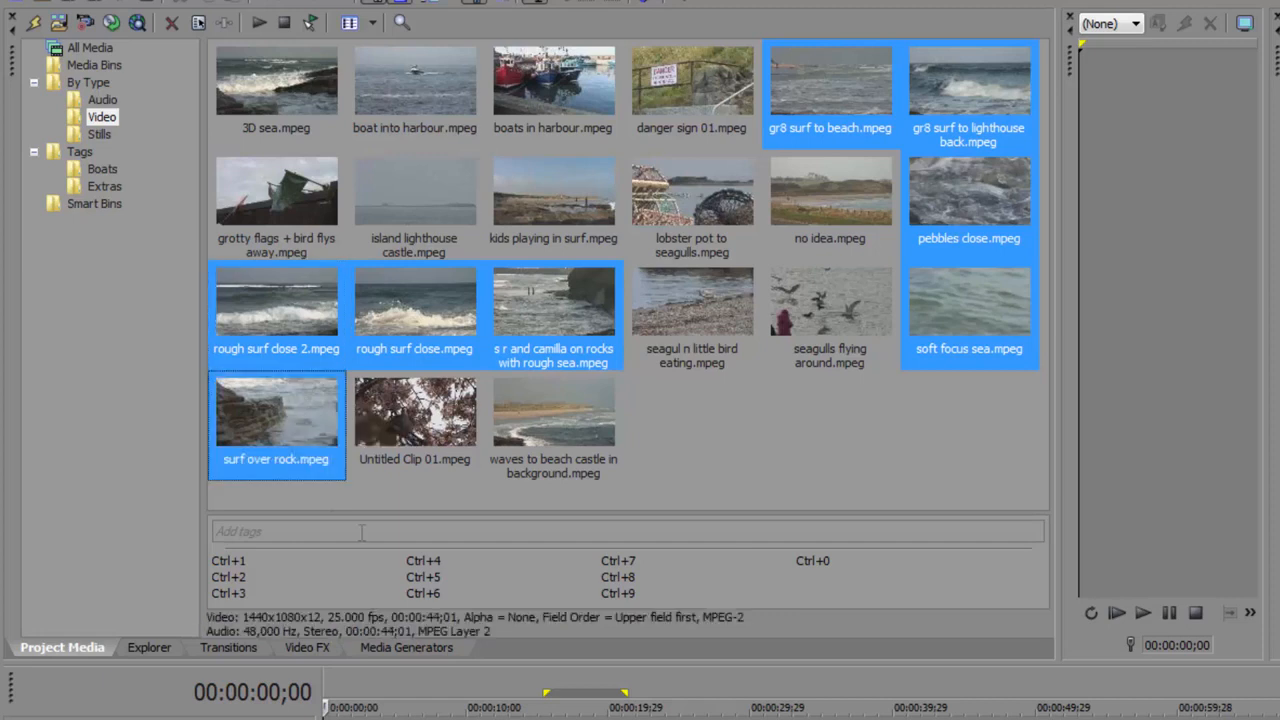
click(309, 531)
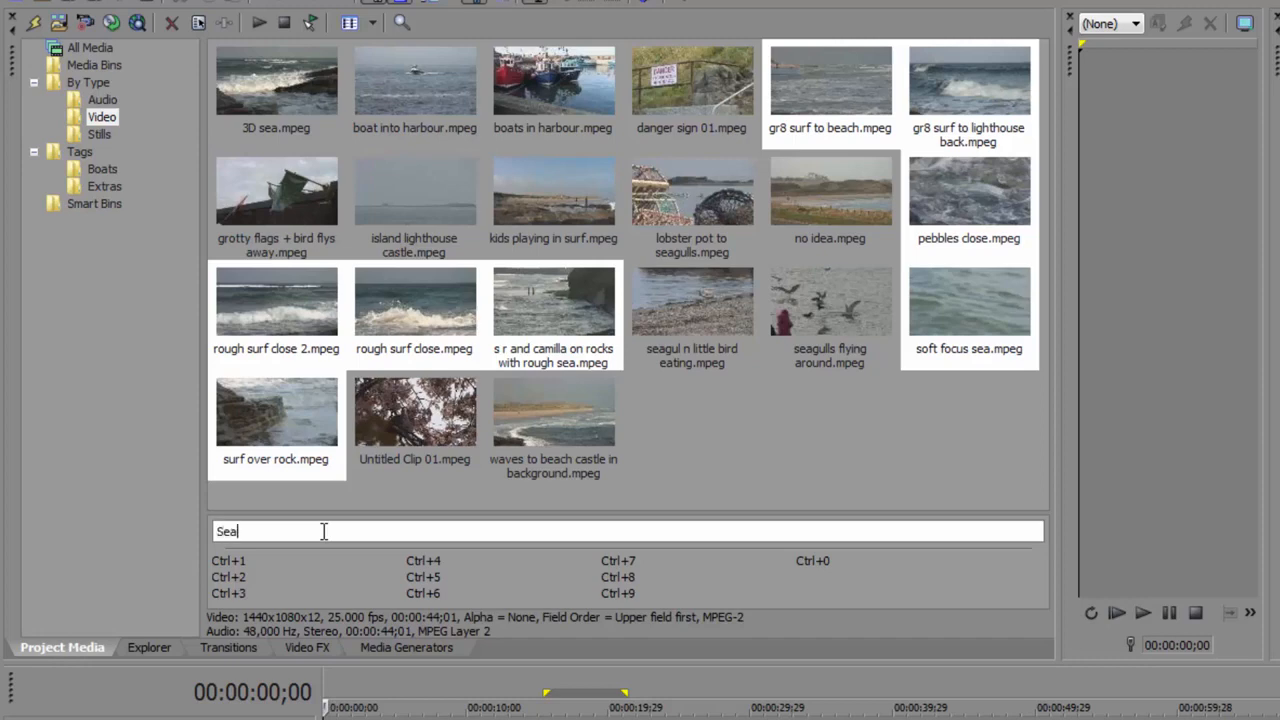
text(Sea)
key(Return)
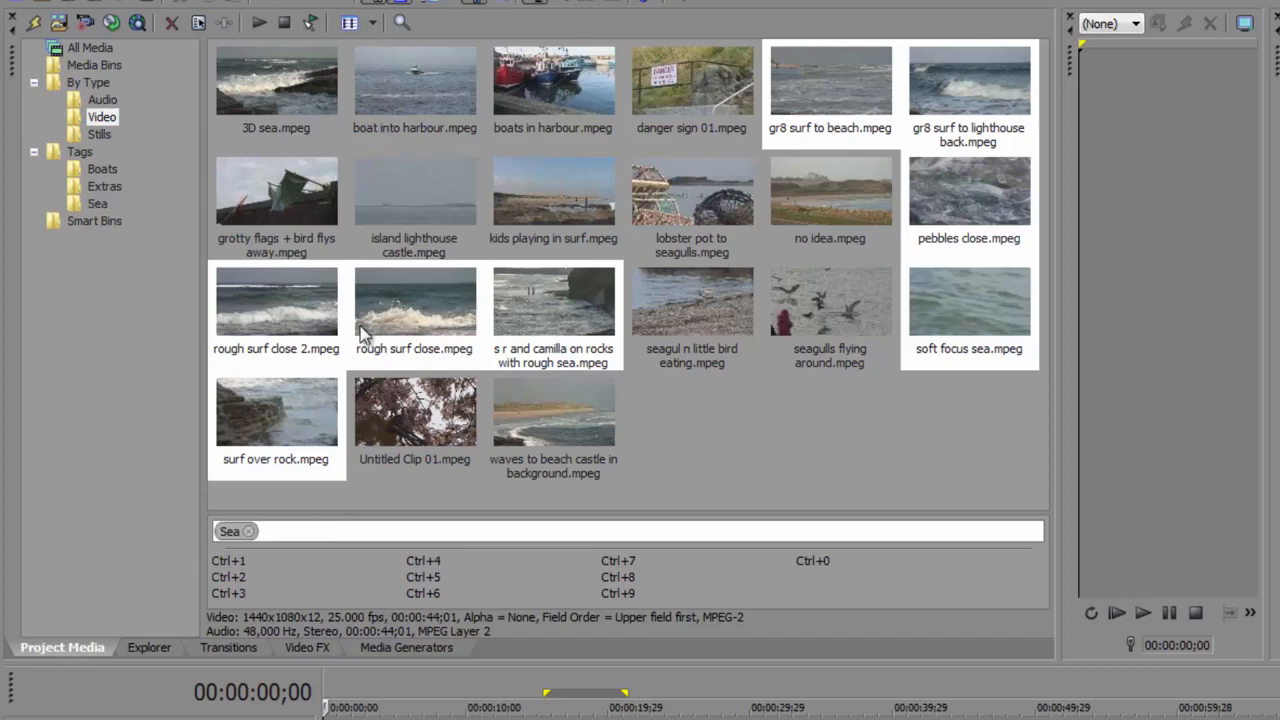
click(95, 205)
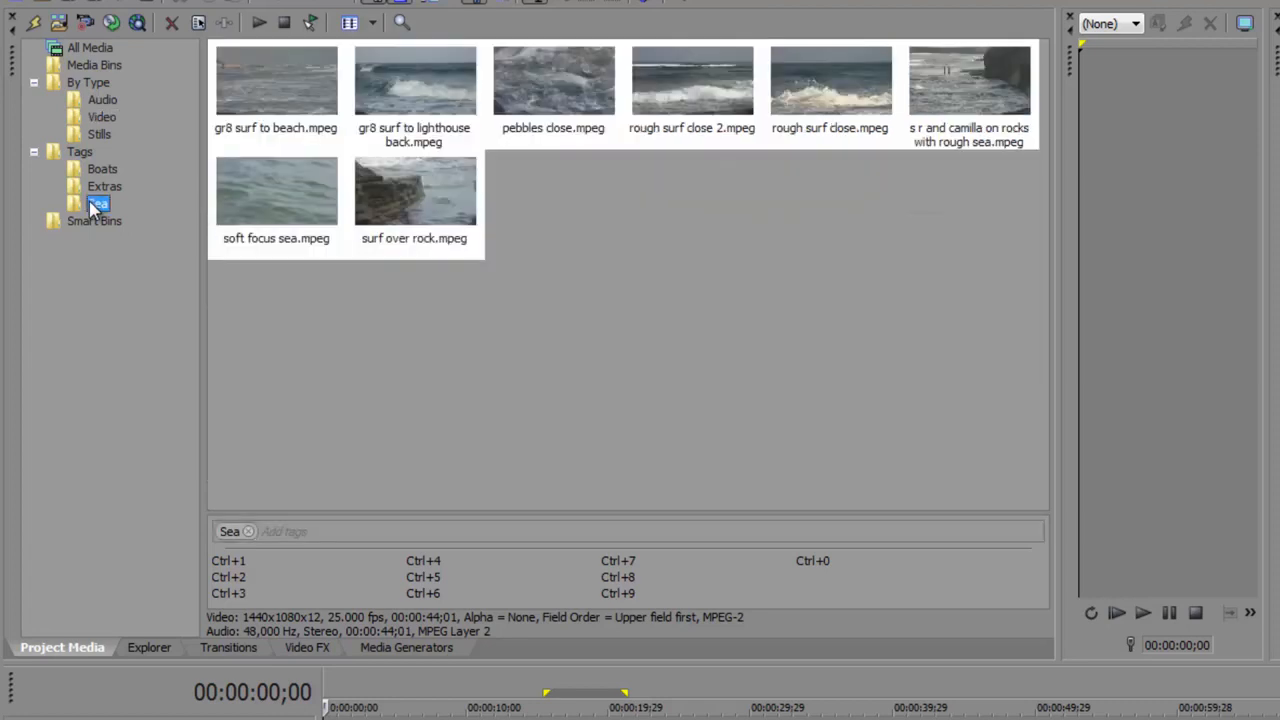
Add the Sea tag to boat into harbour.mpeg alongside Boats and check the clip under both the Sea and Boats tags
click(101, 118)
click(412, 102)
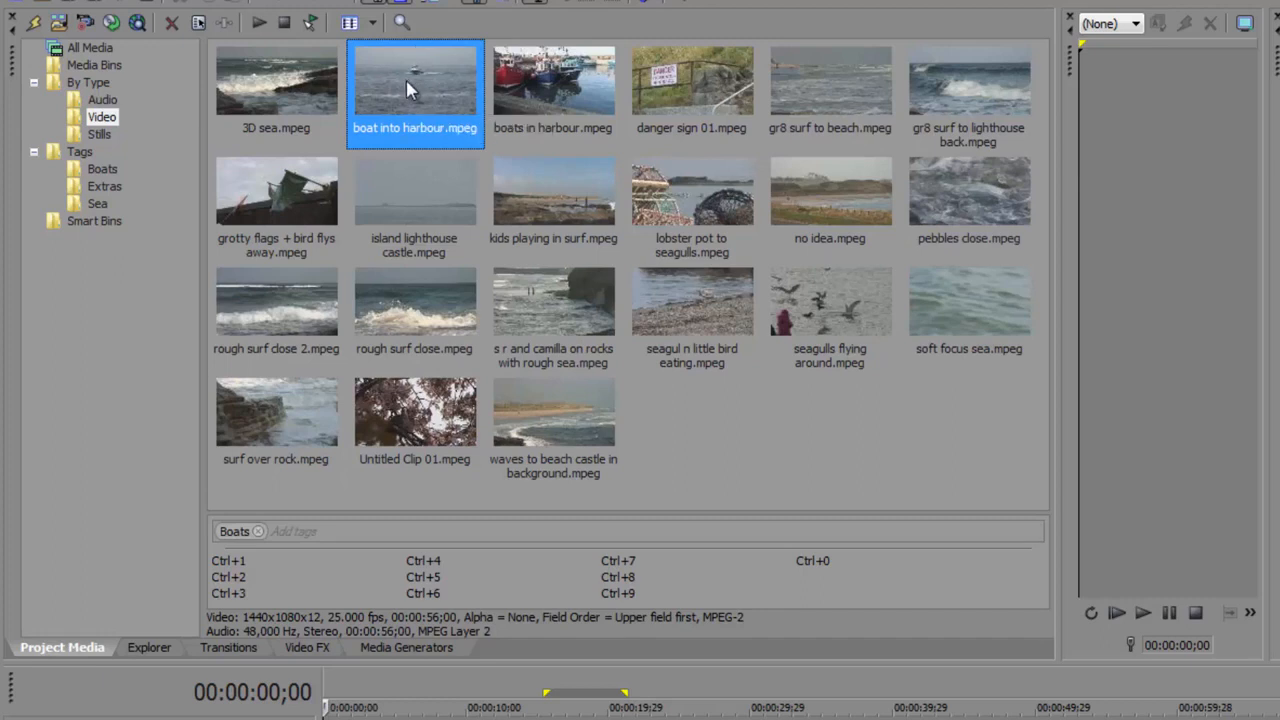
click(302, 532)
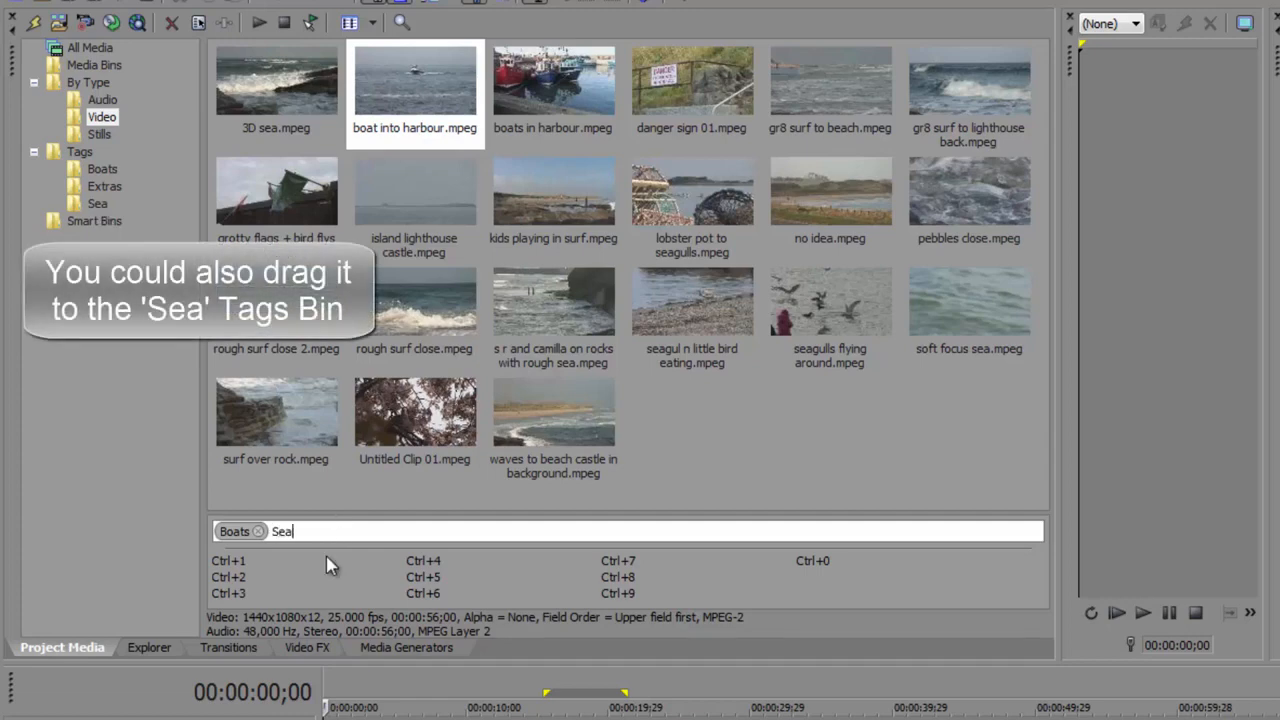
text(Sea)
key(Return)
click(97, 203)
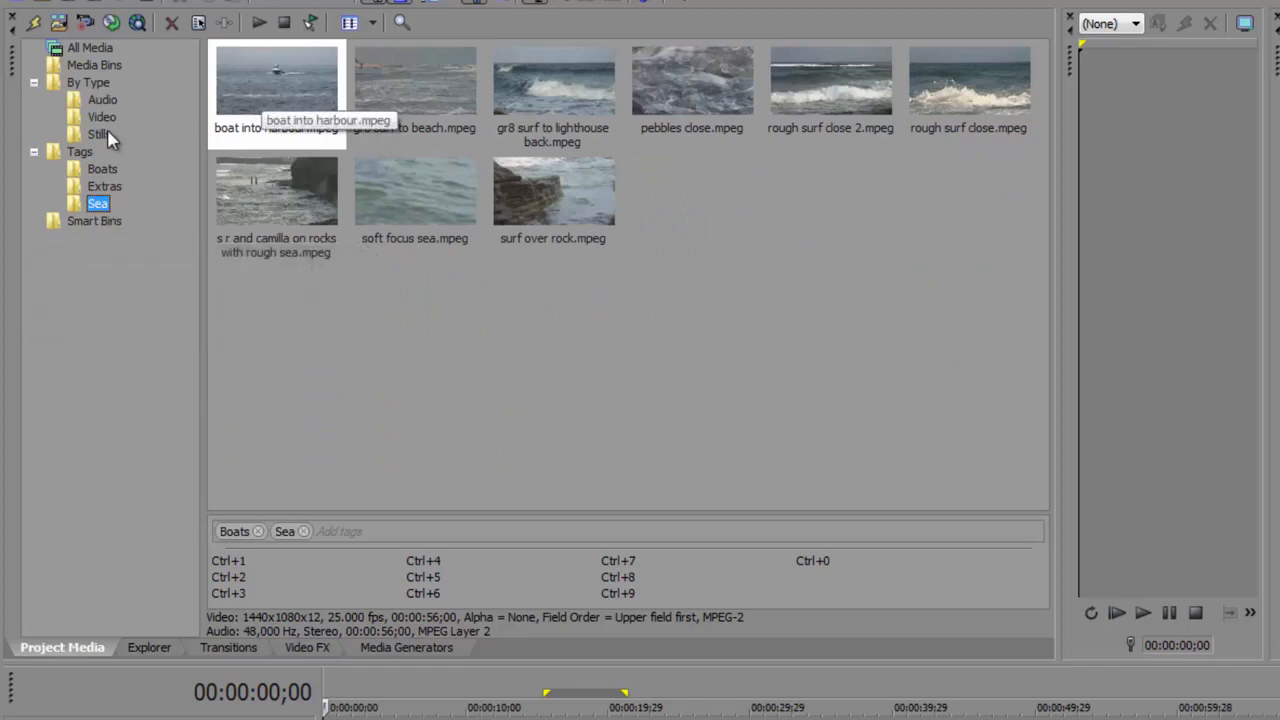
click(101, 171)
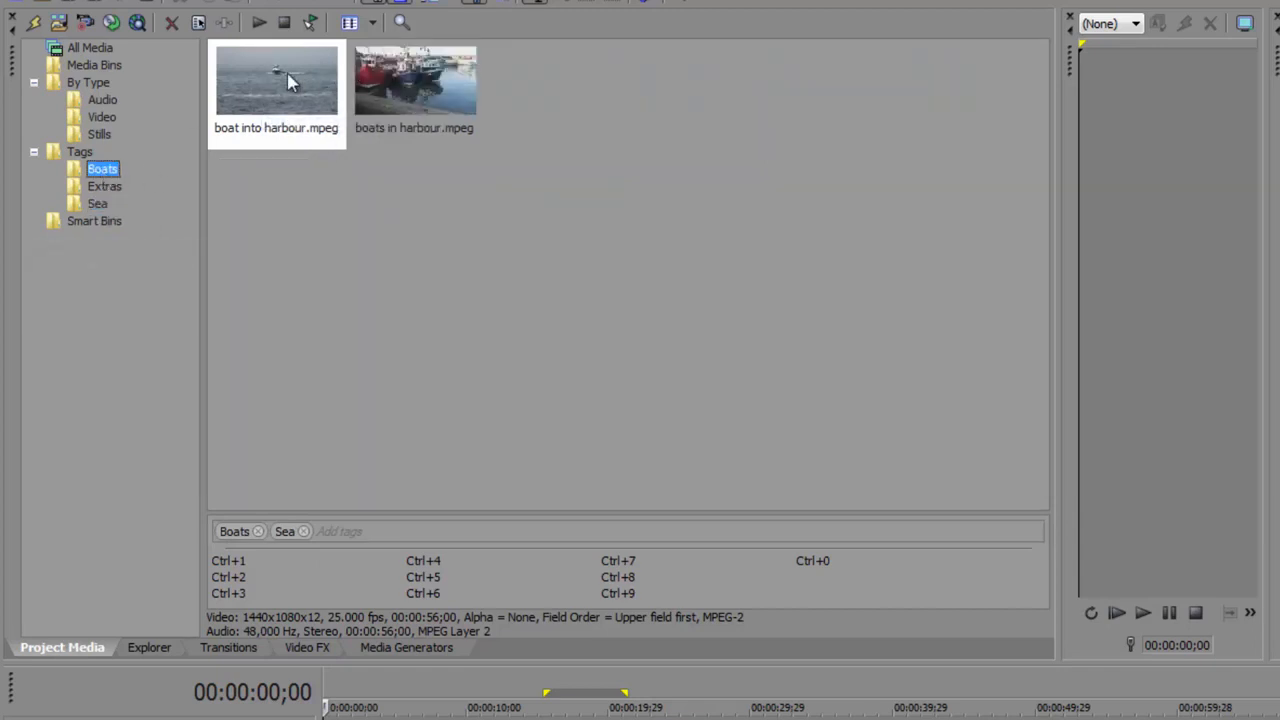
click(98, 205)
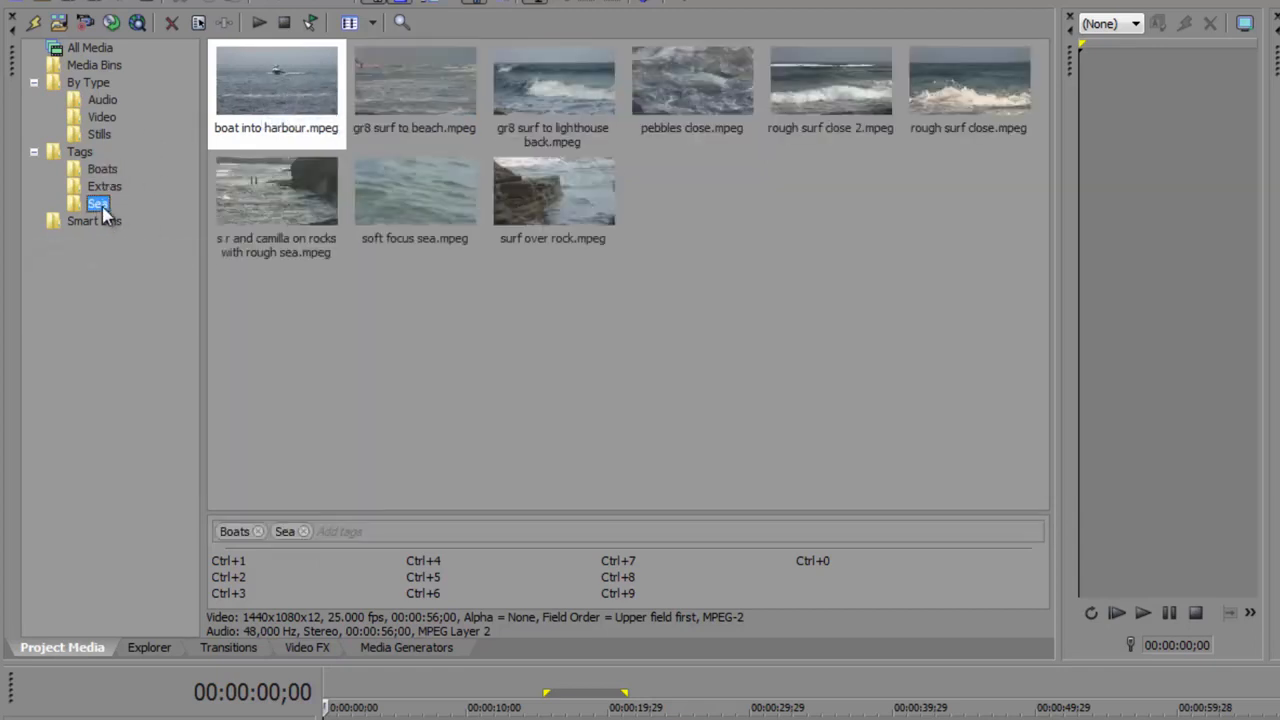
Remove the Sea tag from boat into harbour.mpeg and display the clips under the Sea tag
click(108, 118)
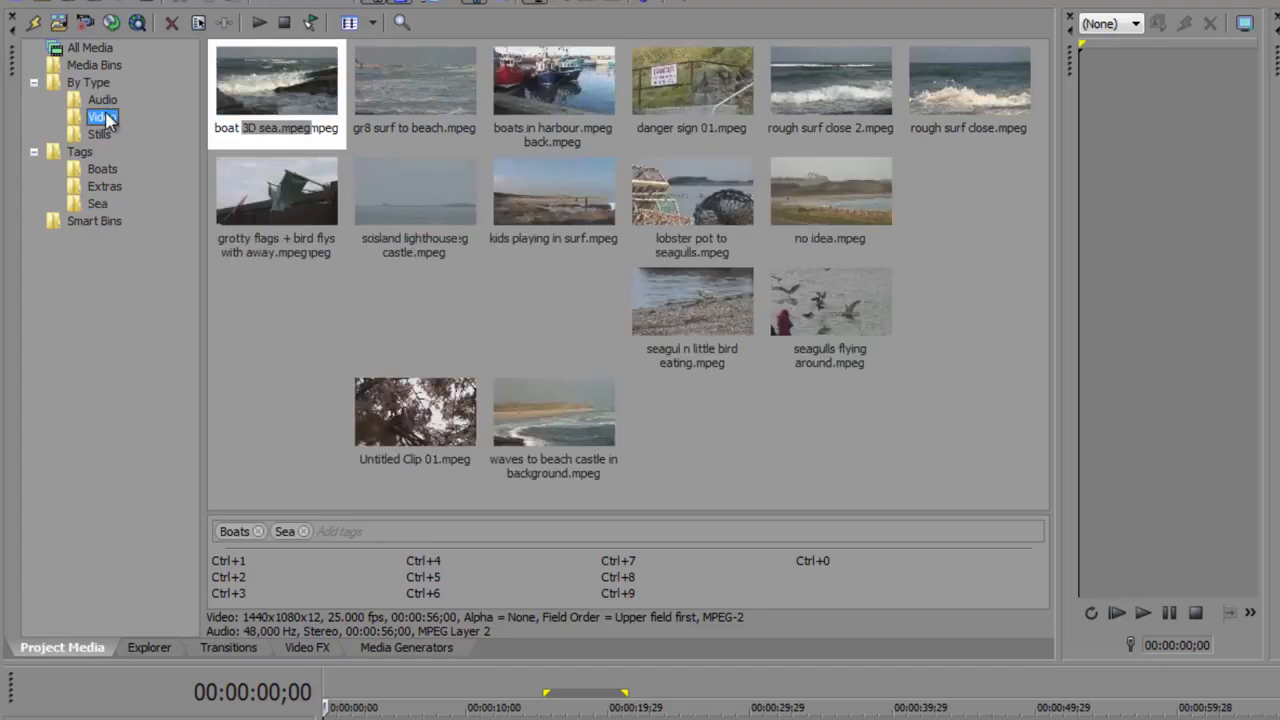
click(427, 101)
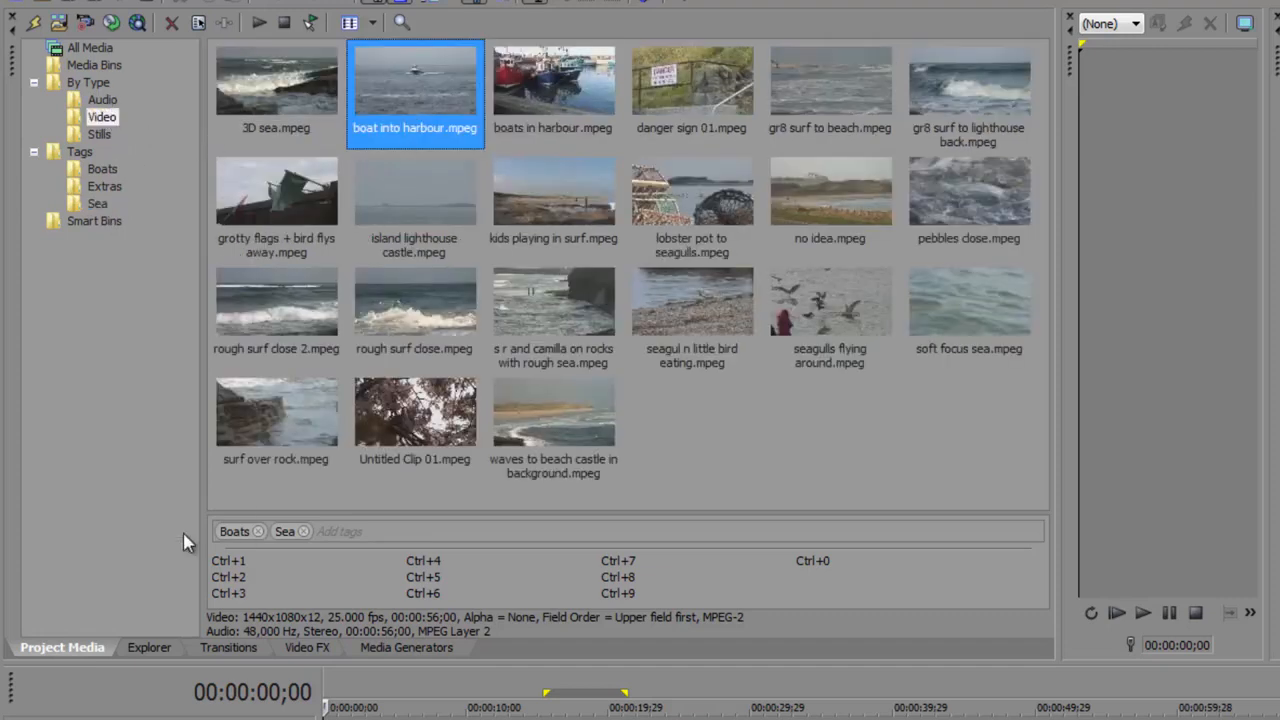
click(302, 532)
click(98, 204)
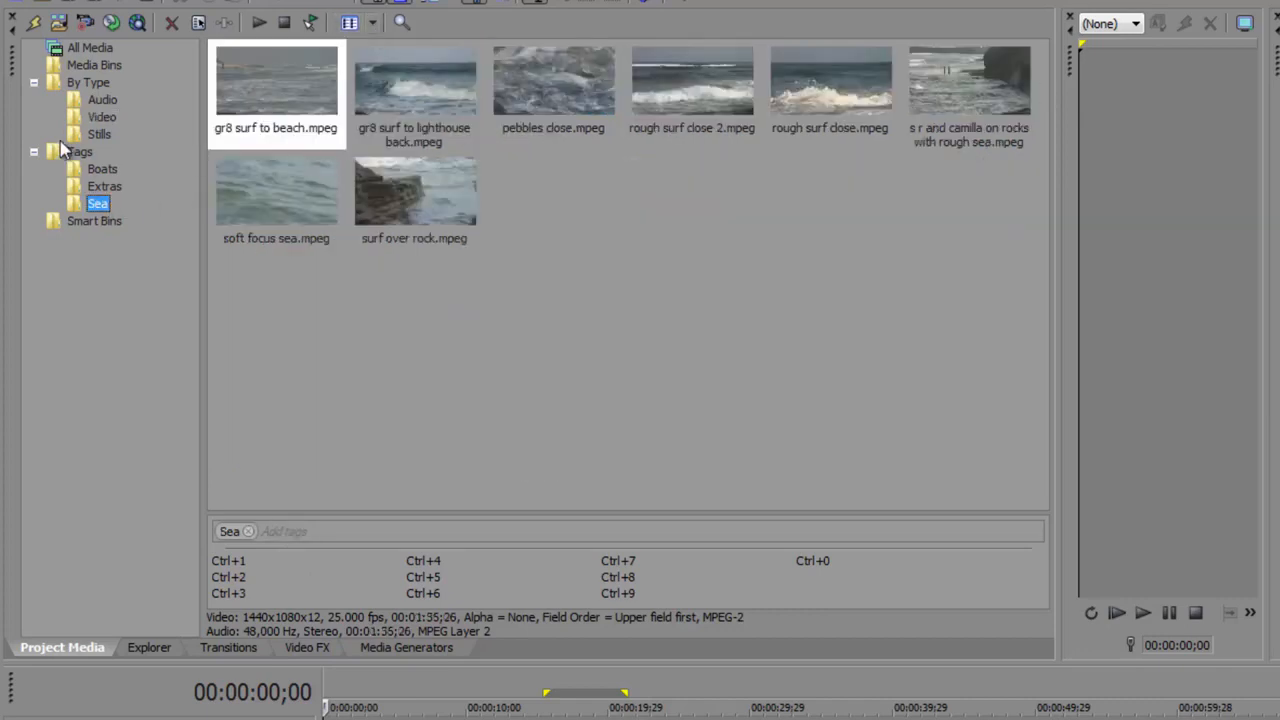
Assign Sea to the first quick tag and apply it to boat into harbour.mpeg in the full video list
click(101, 118)
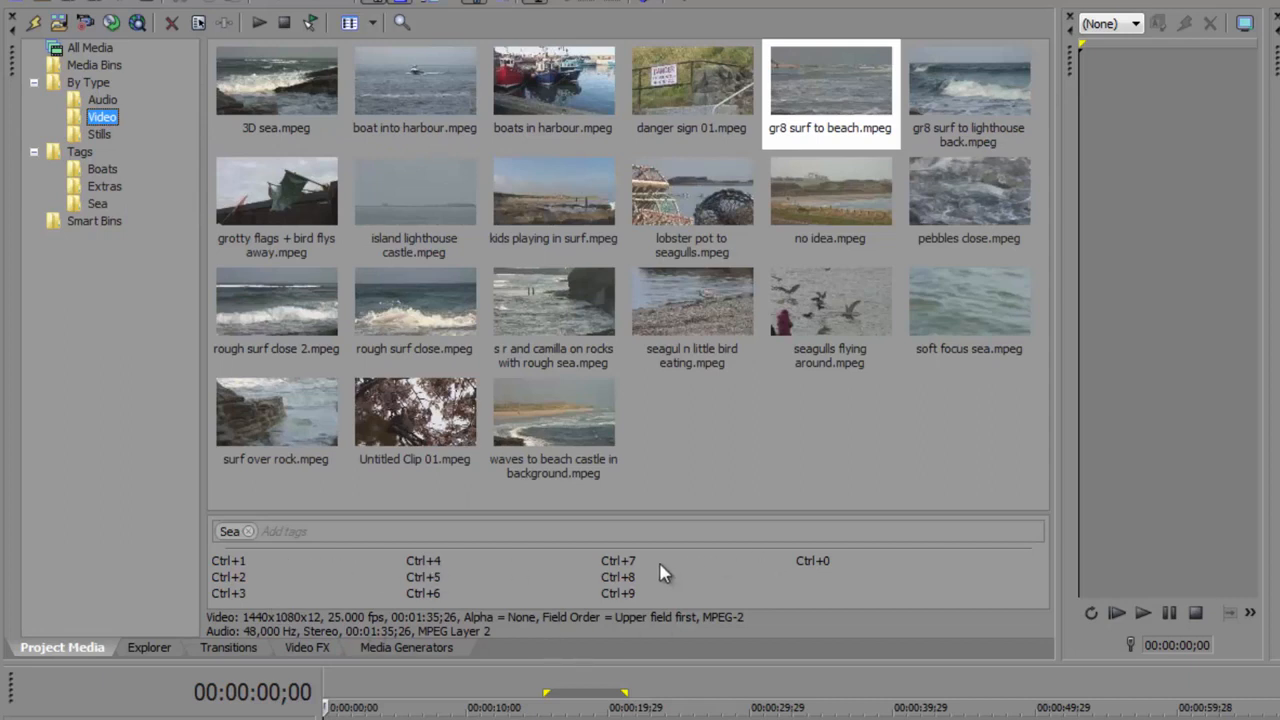
right_click(273, 568)
click(305, 582)
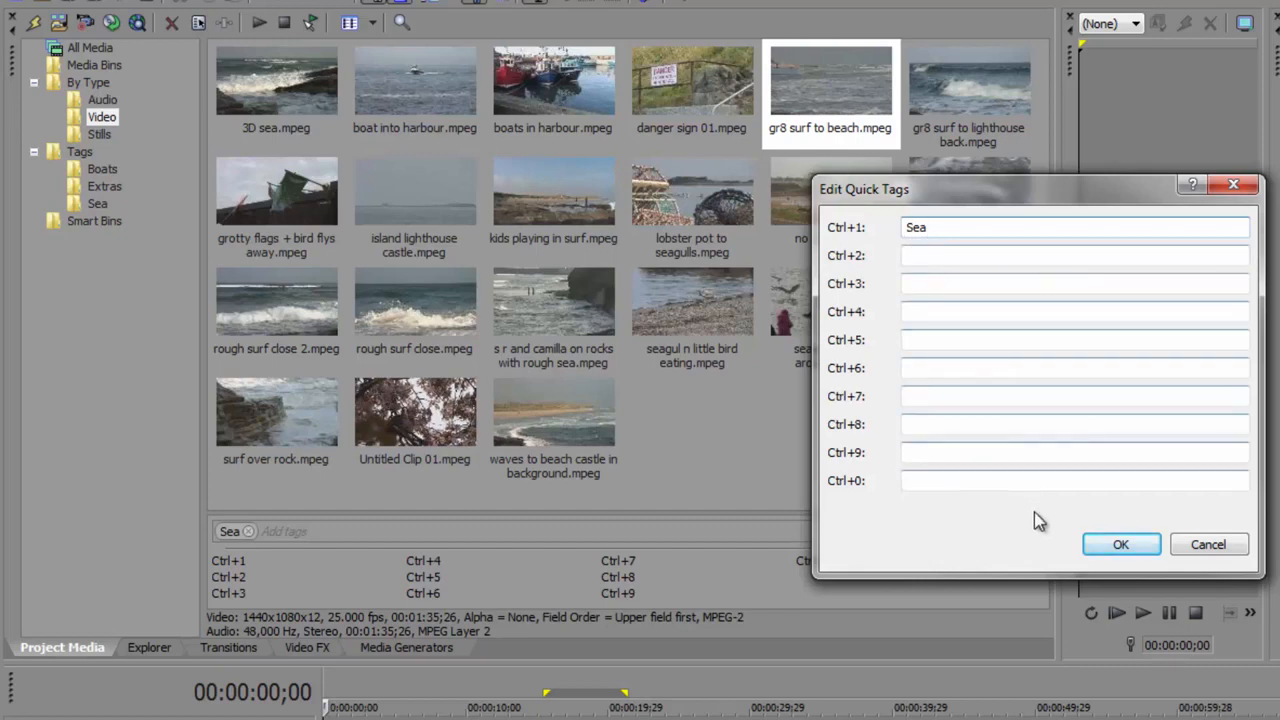
click(1118, 546)
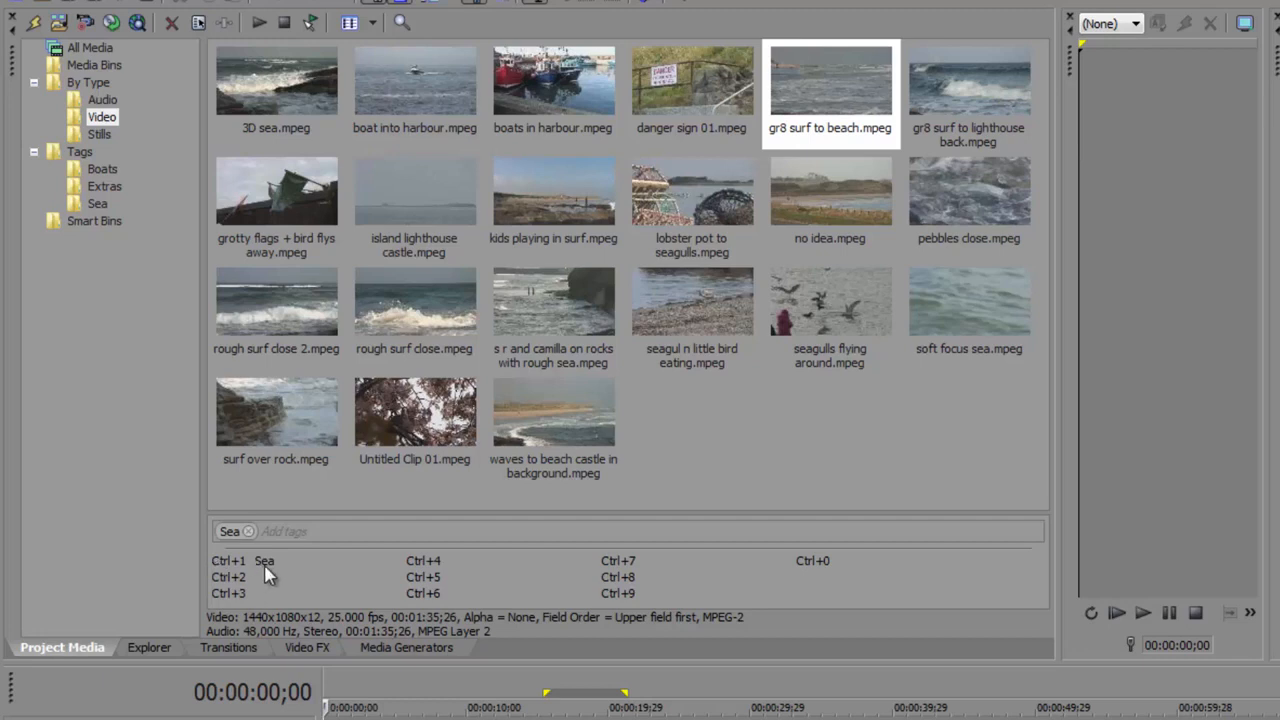
click(445, 98)
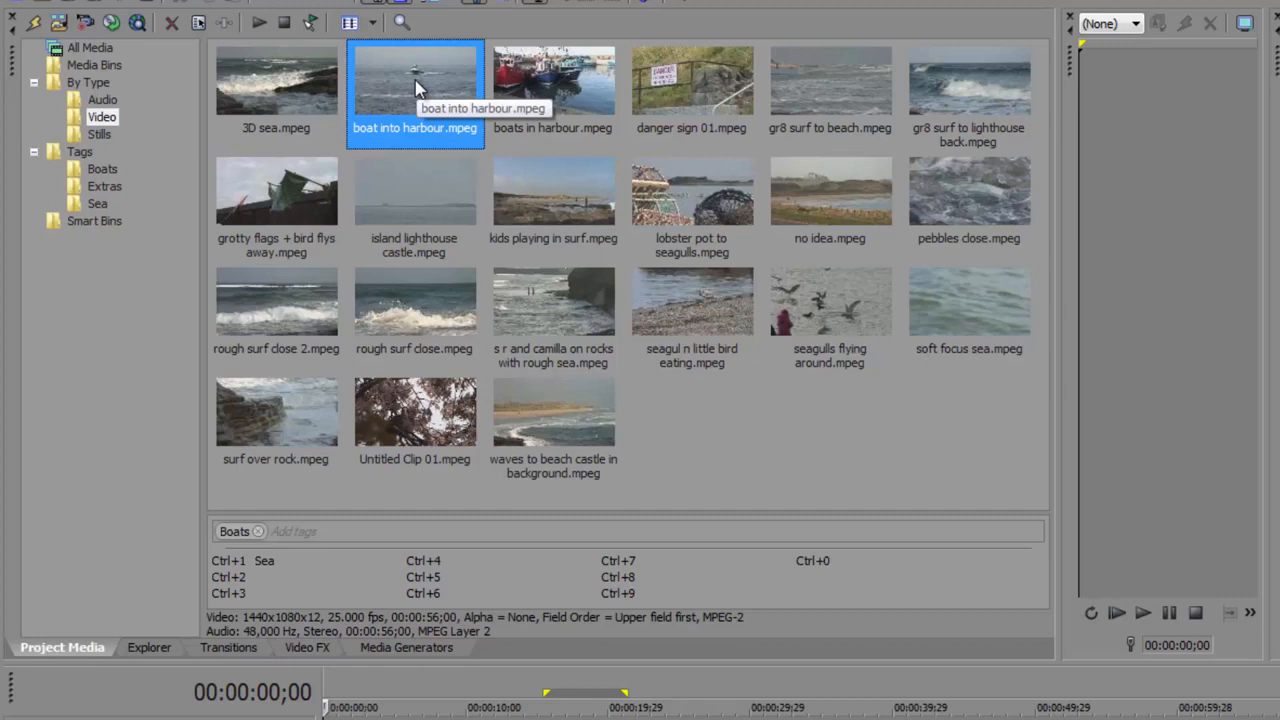
key(ctrl+1)
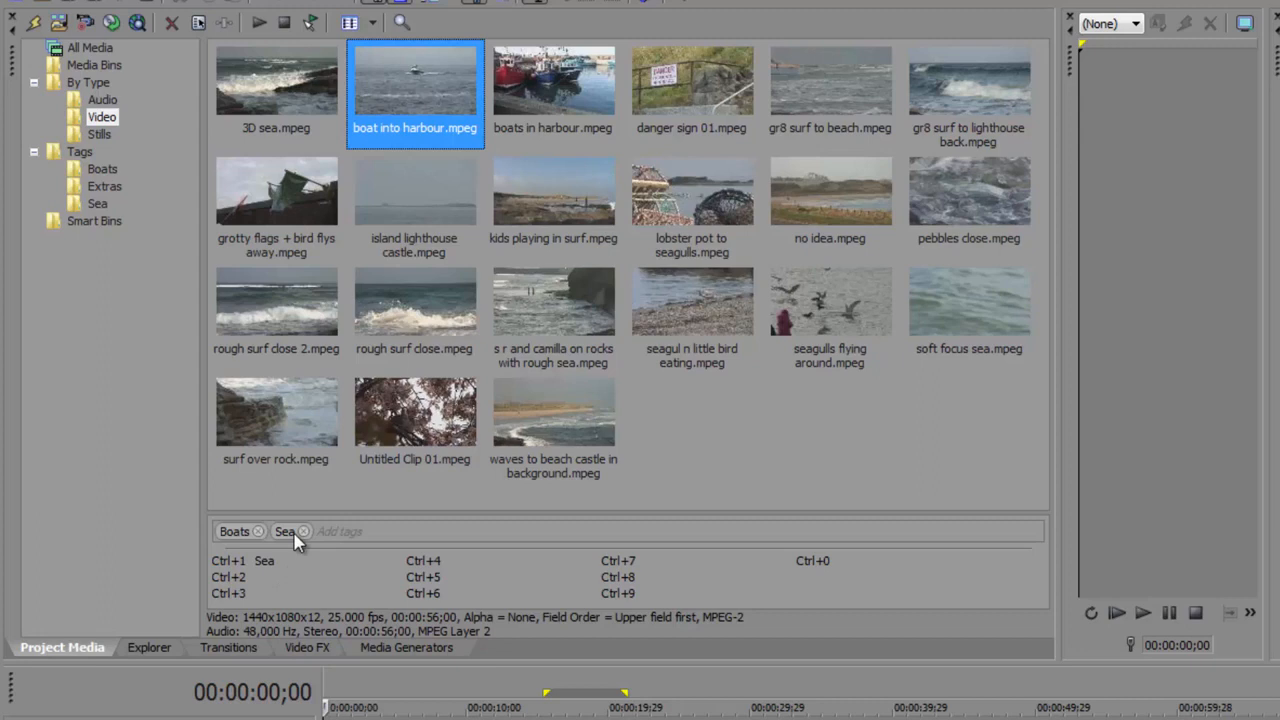
Assign Rocks to the second quick tag and save the quick tag settings
right_click(270, 582)
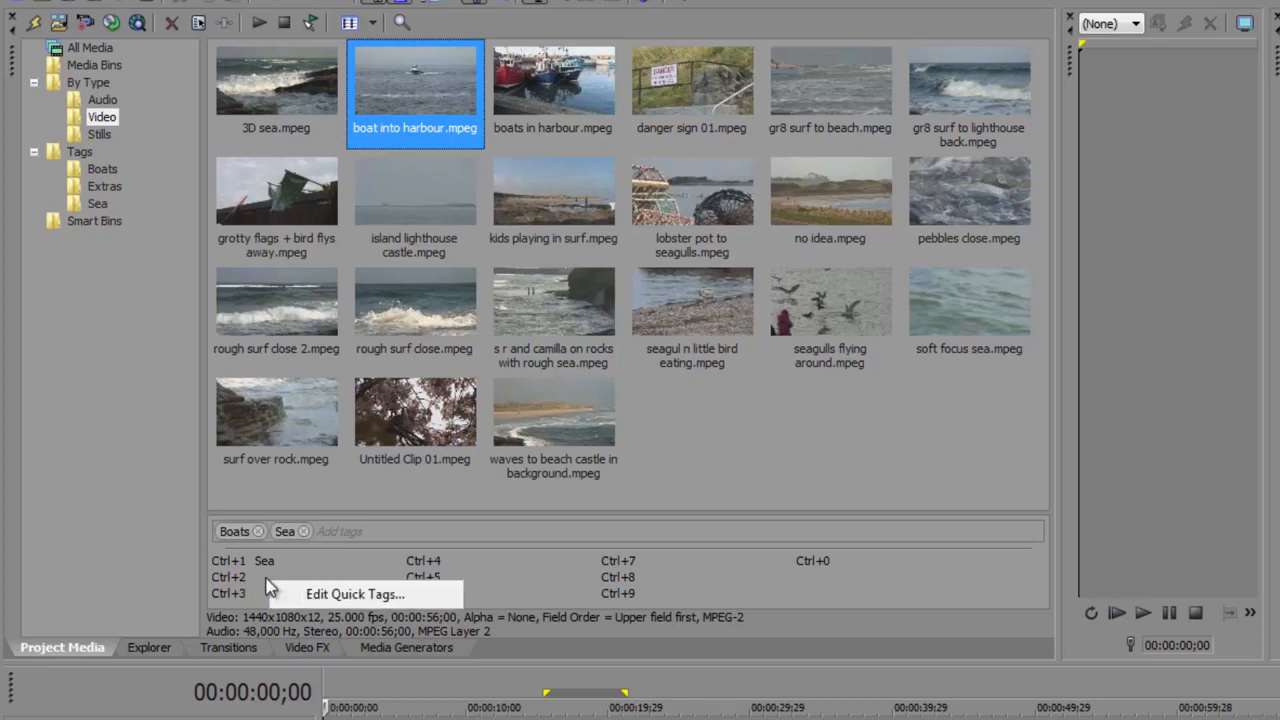
click(337, 594)
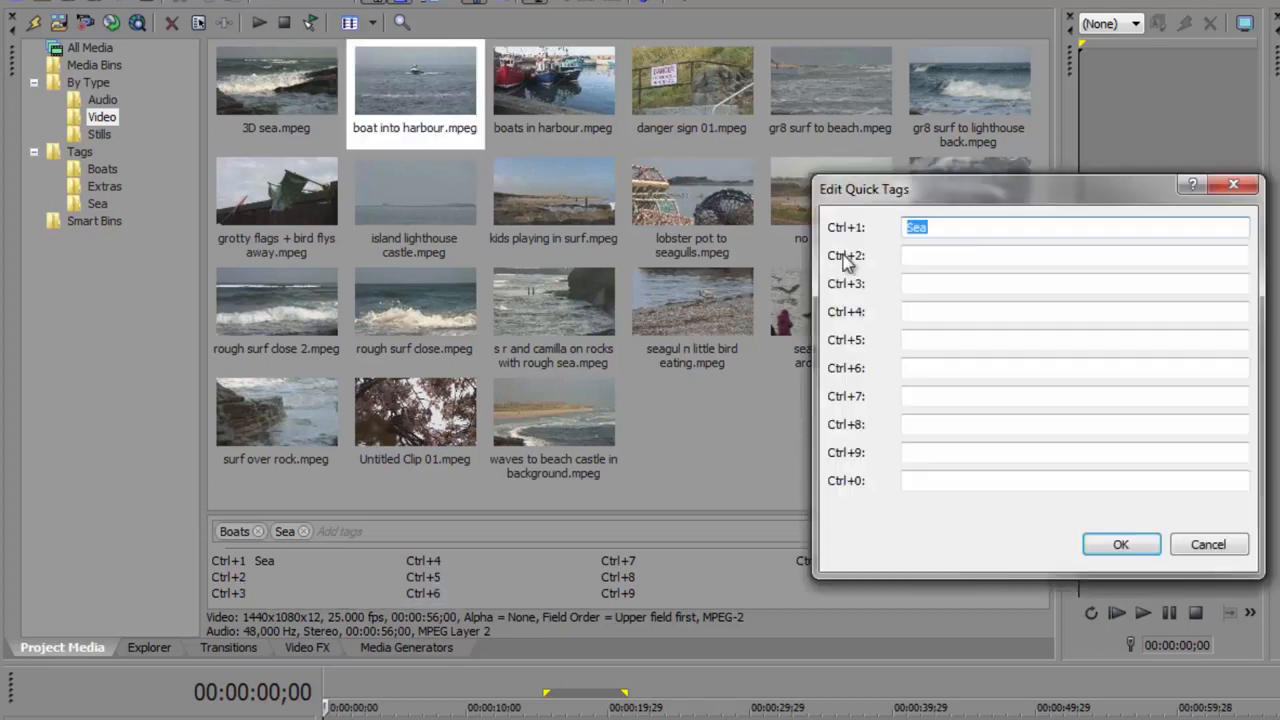
click(972, 249)
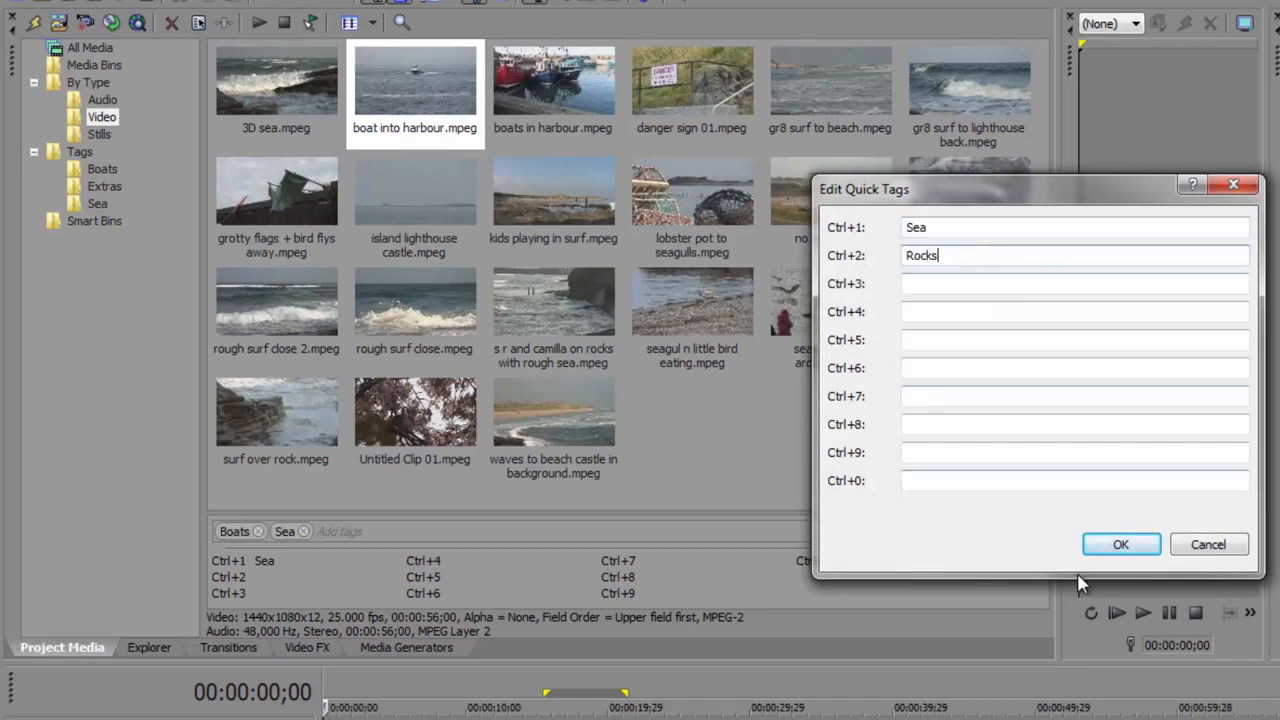
click(1120, 548)
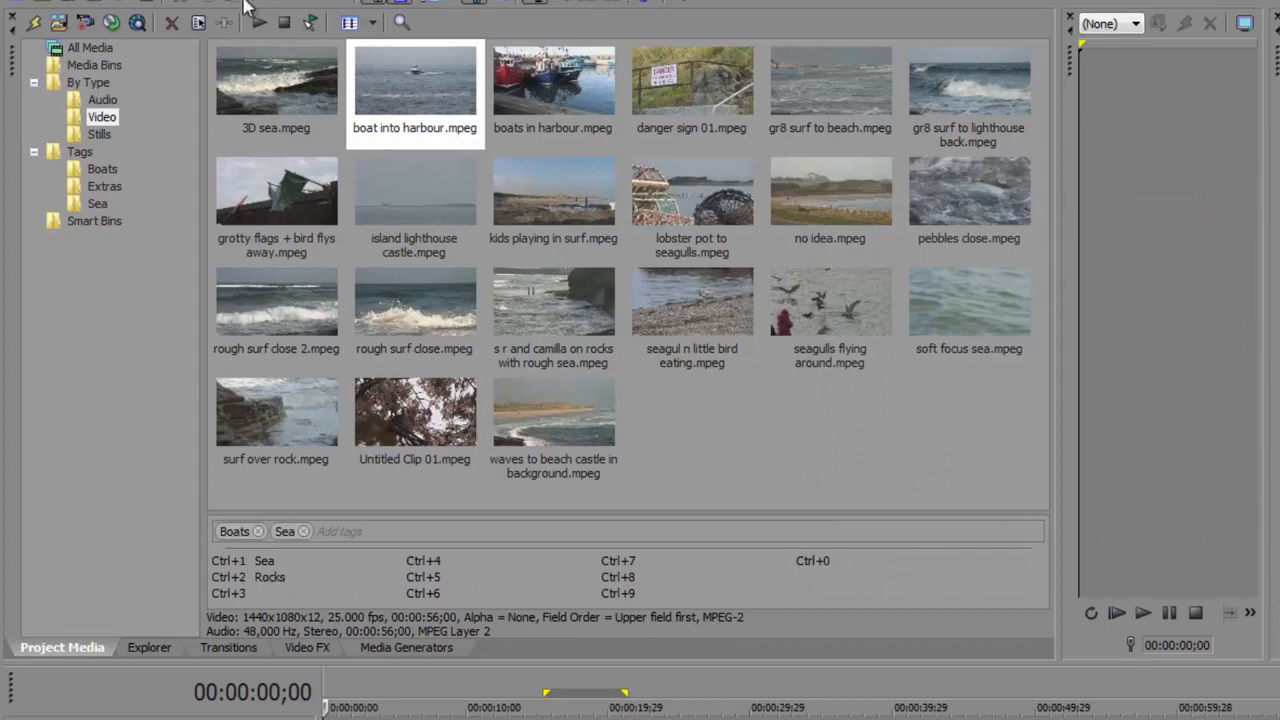
Apply the Rocks quick tag to 3D sea, surf over rock, kids playing in surf and the on-rocks rough sea clip, and display that tag
click(259, 106)
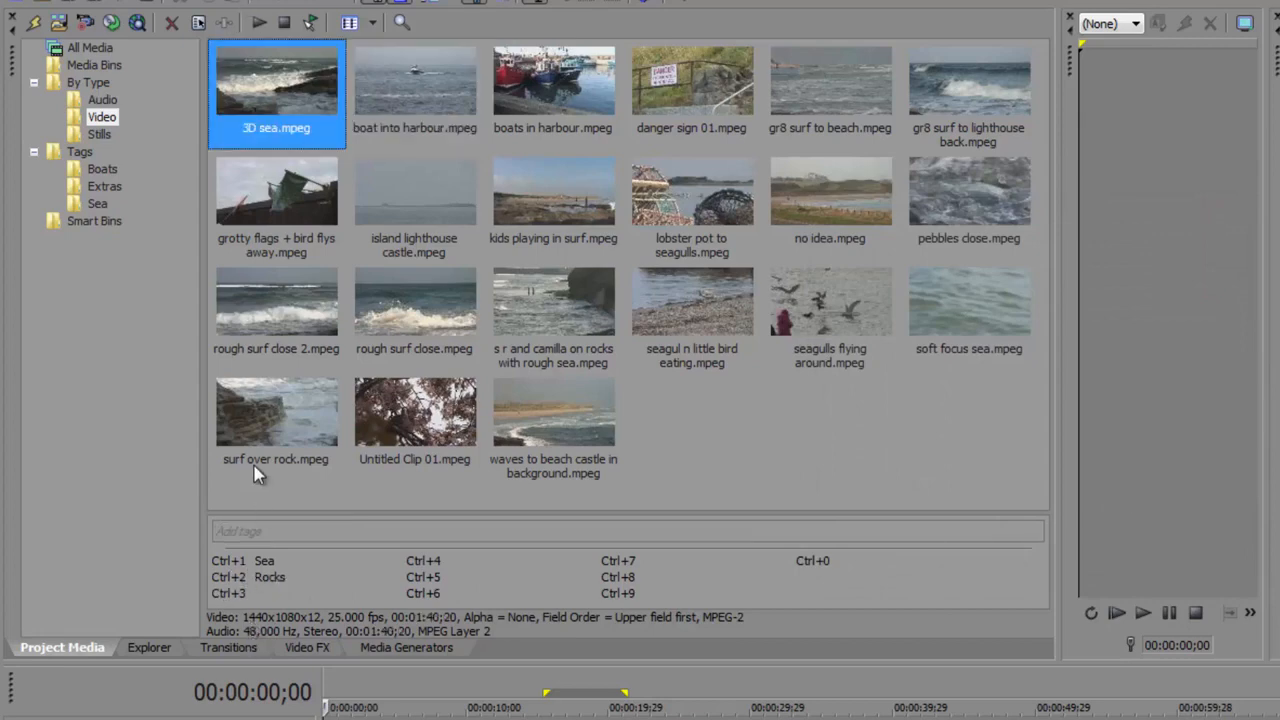
ctrl+click(300, 418)
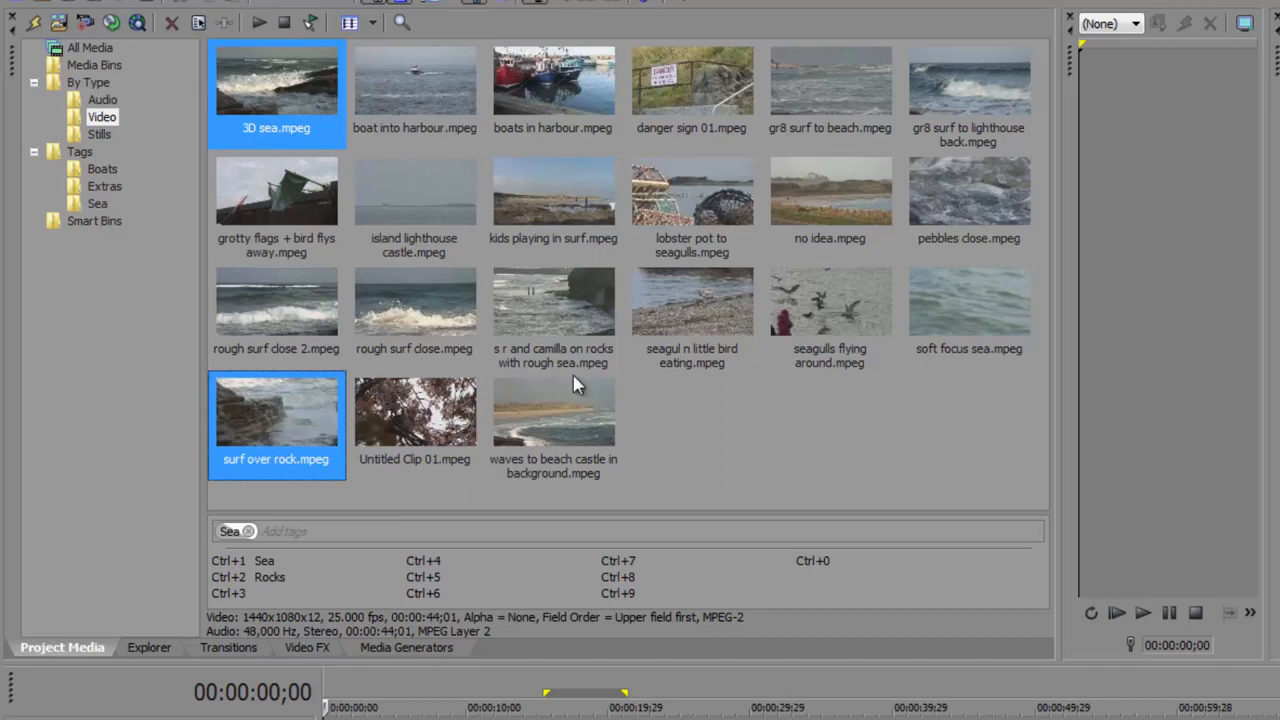
ctrl+click(577, 314)
ctrl+click(560, 211)
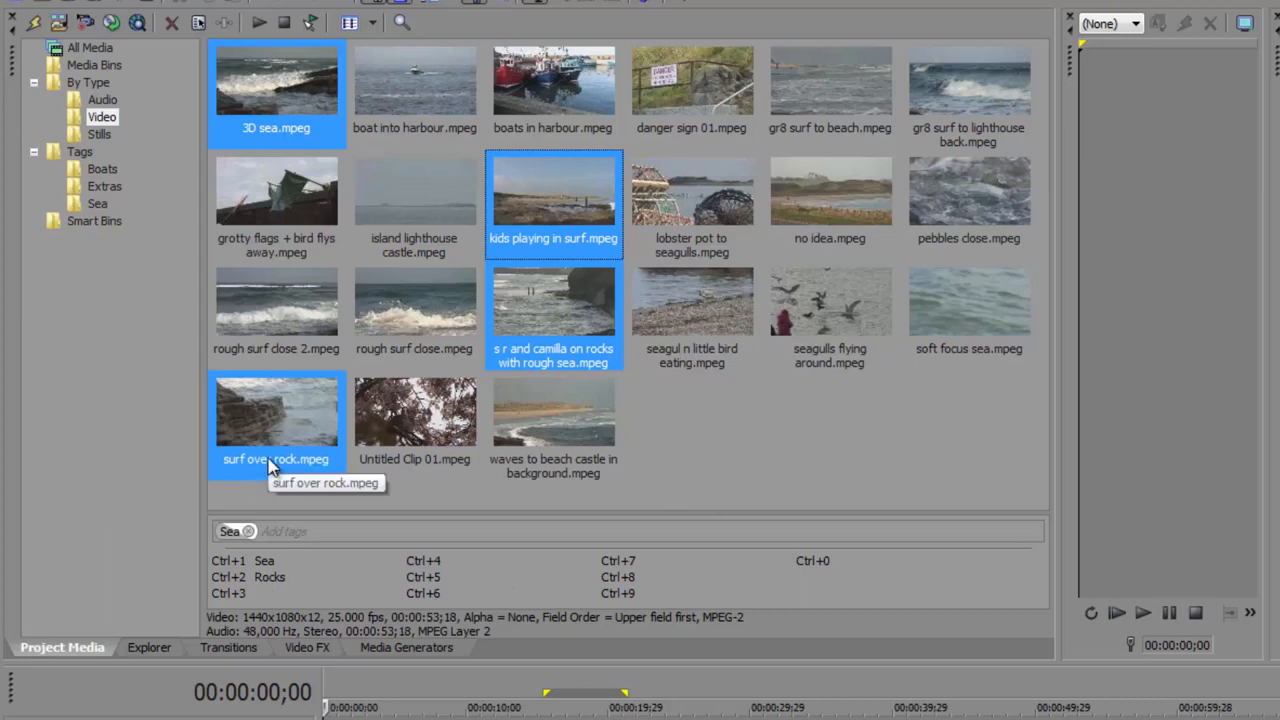
key(ctrl+2)
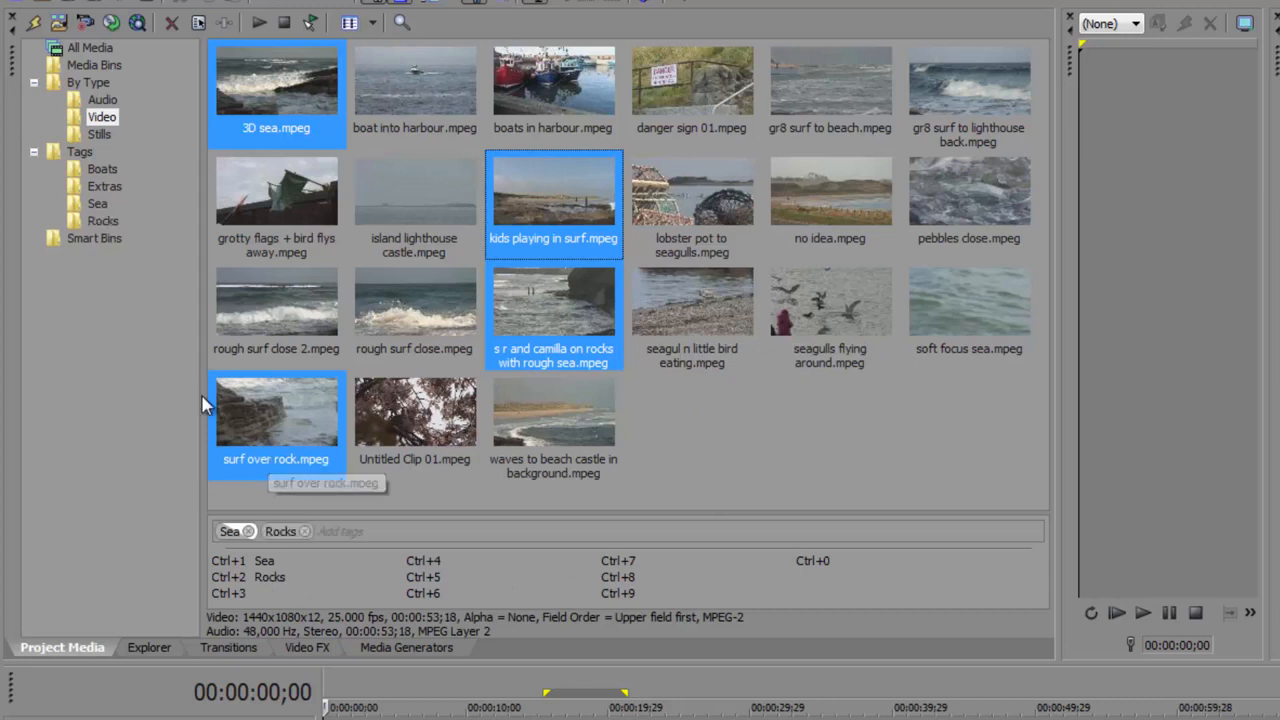
click(86, 223)
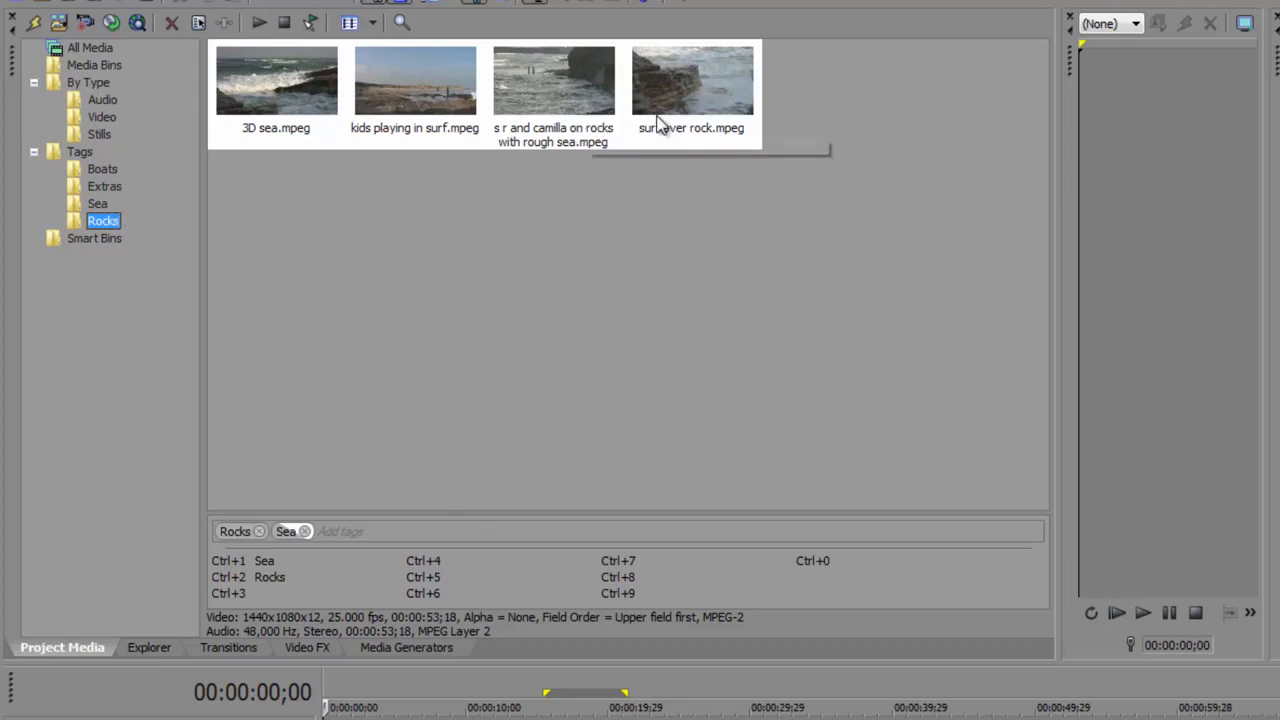
Select kids playing in surf, the on-rocks rough sea clip and seagulls flying around in the full video list, and assign People to the third quick tag
click(103, 120)
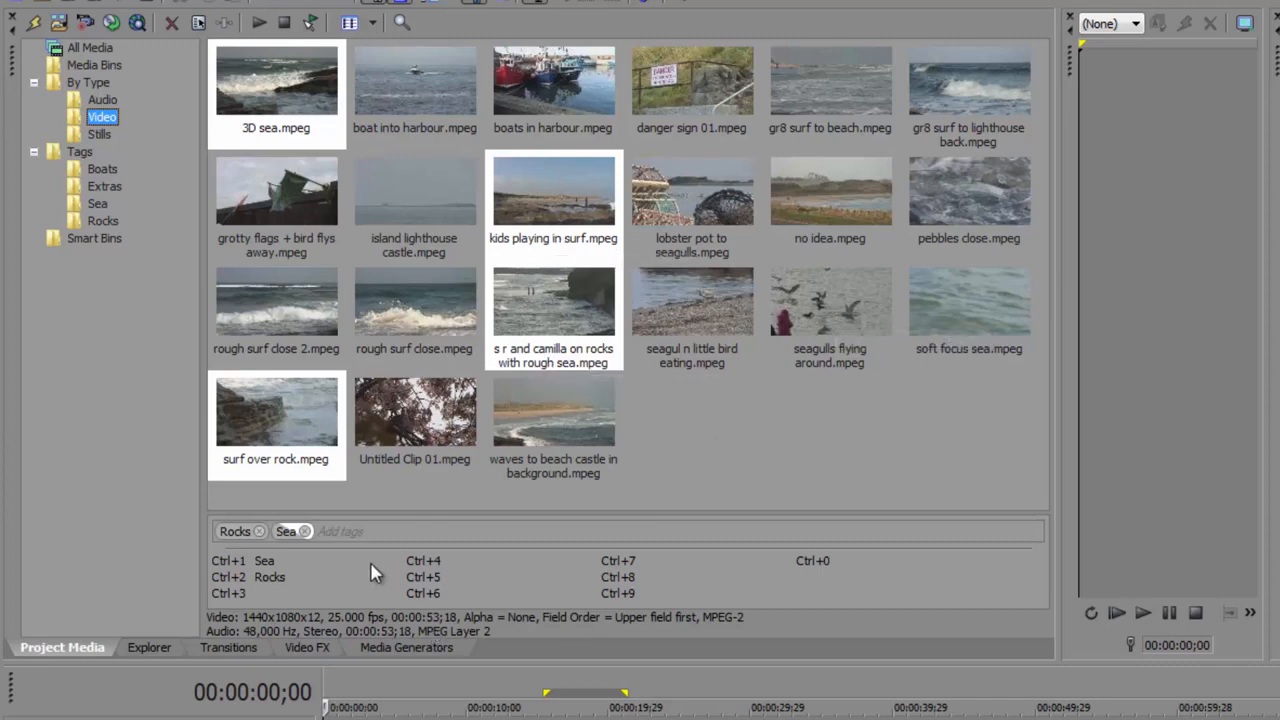
click(686, 420)
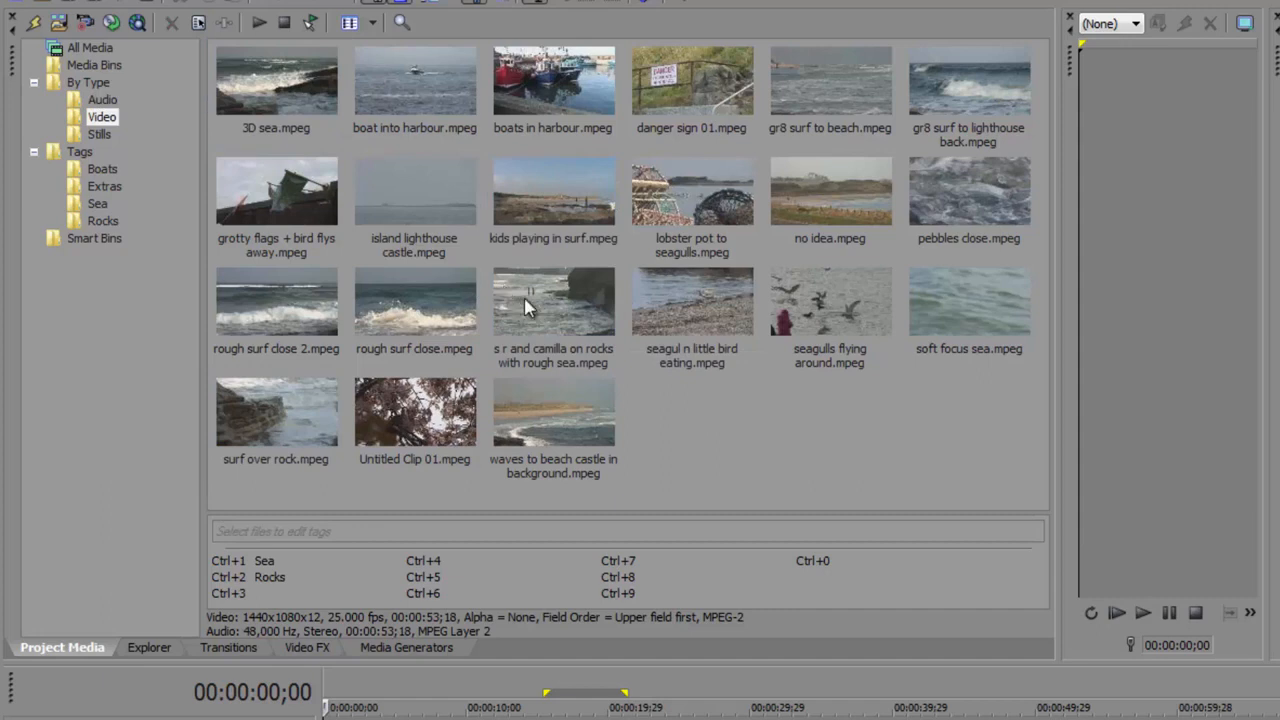
click(548, 215)
ctrl+click(556, 315)
ctrl+click(770, 322)
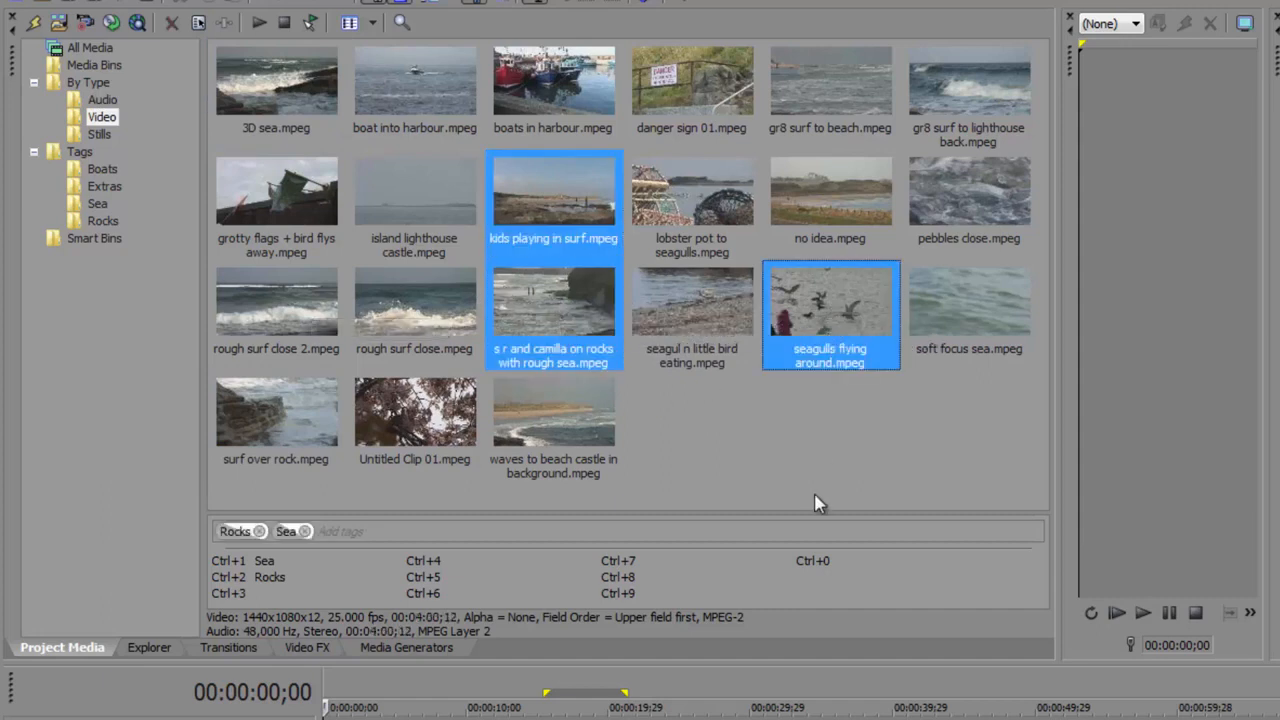
right_click(350, 580)
click(378, 594)
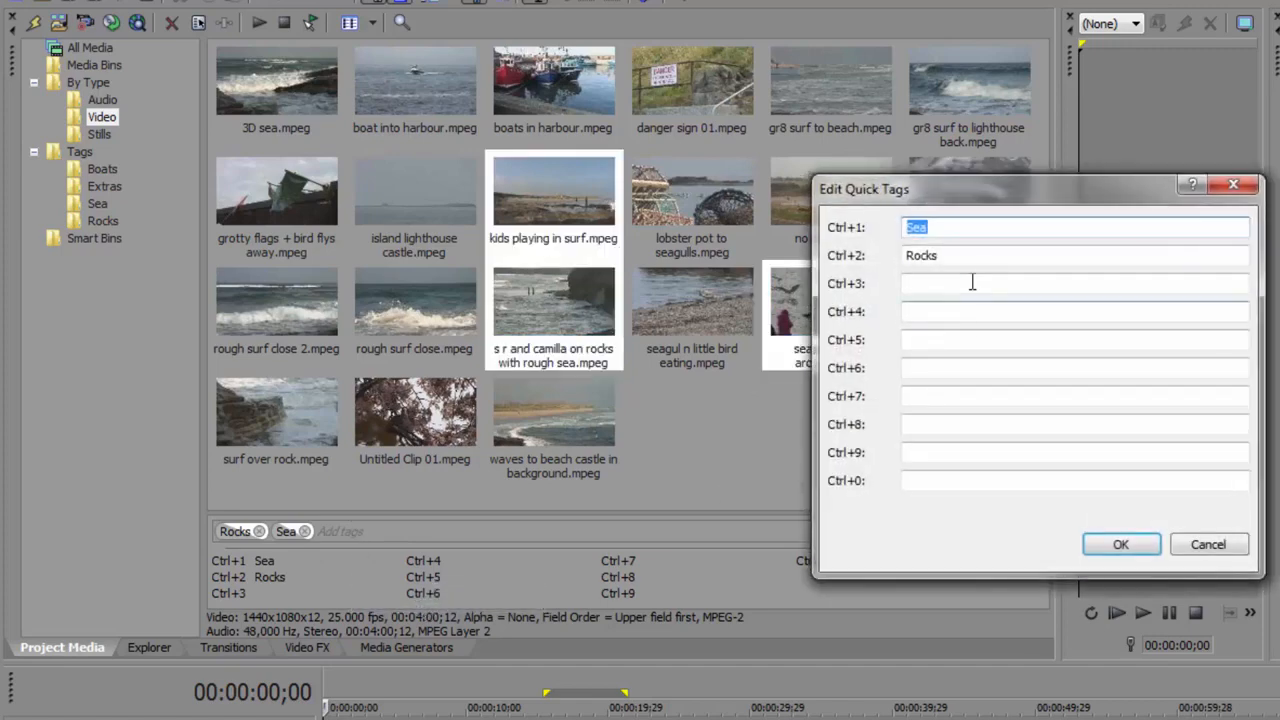
click(969, 282)
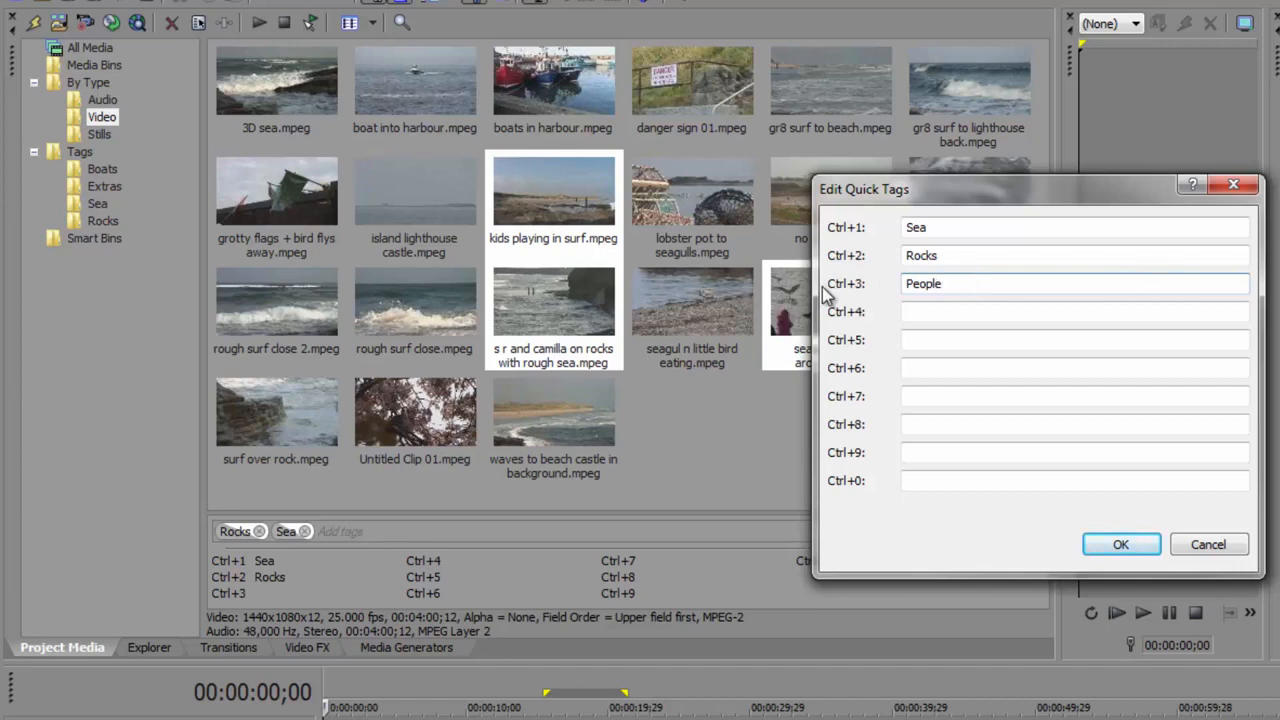
click(1120, 545)
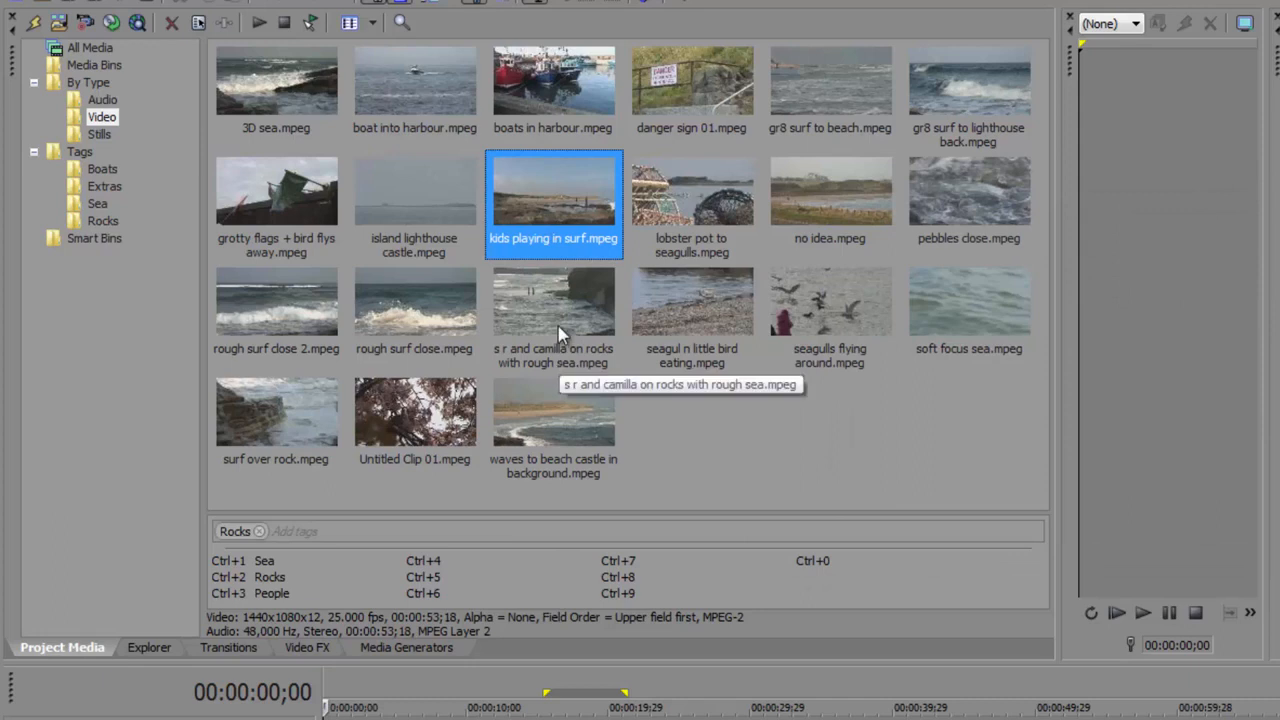
Apply the People quick tag to kids playing in surf, the on-rocks rough sea clip and seagulls flying around, and display that tag
ctrl+click(558, 333)
ctrl+click(808, 306)
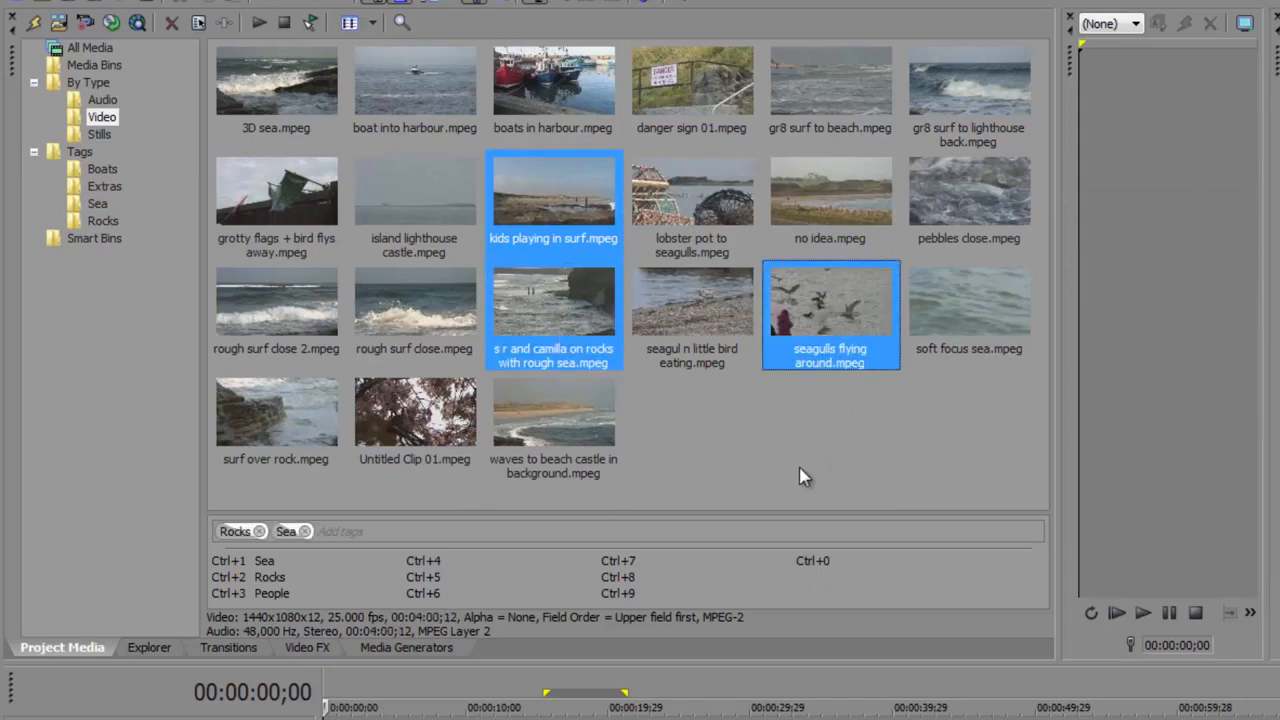
key(ctrl+3)
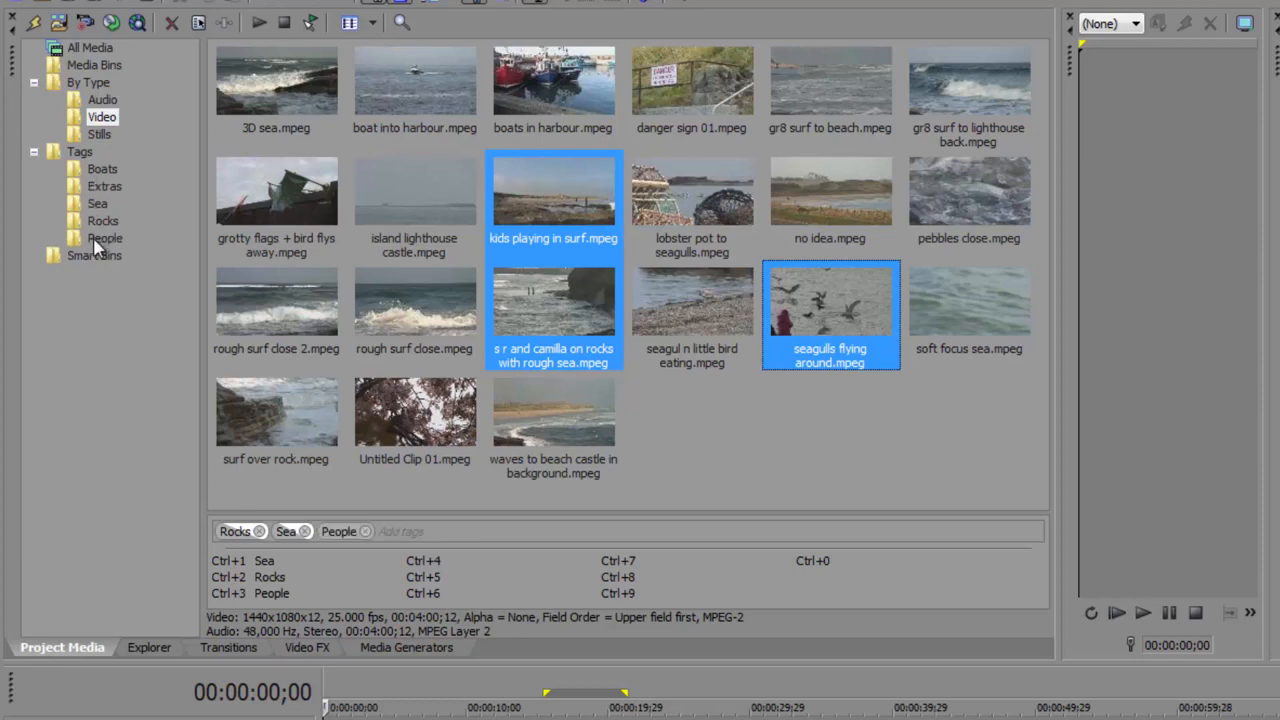
click(101, 238)
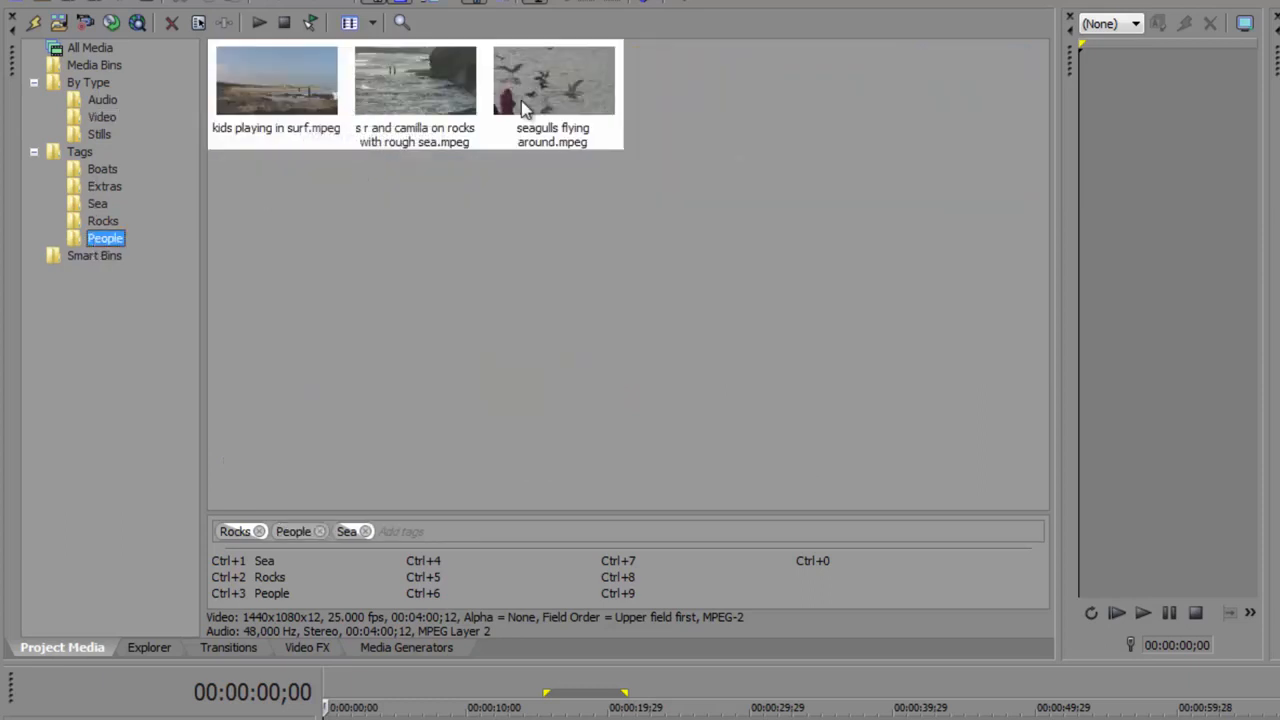
Return to the full video list and review the quick tag settings without changing them
click(100, 117)
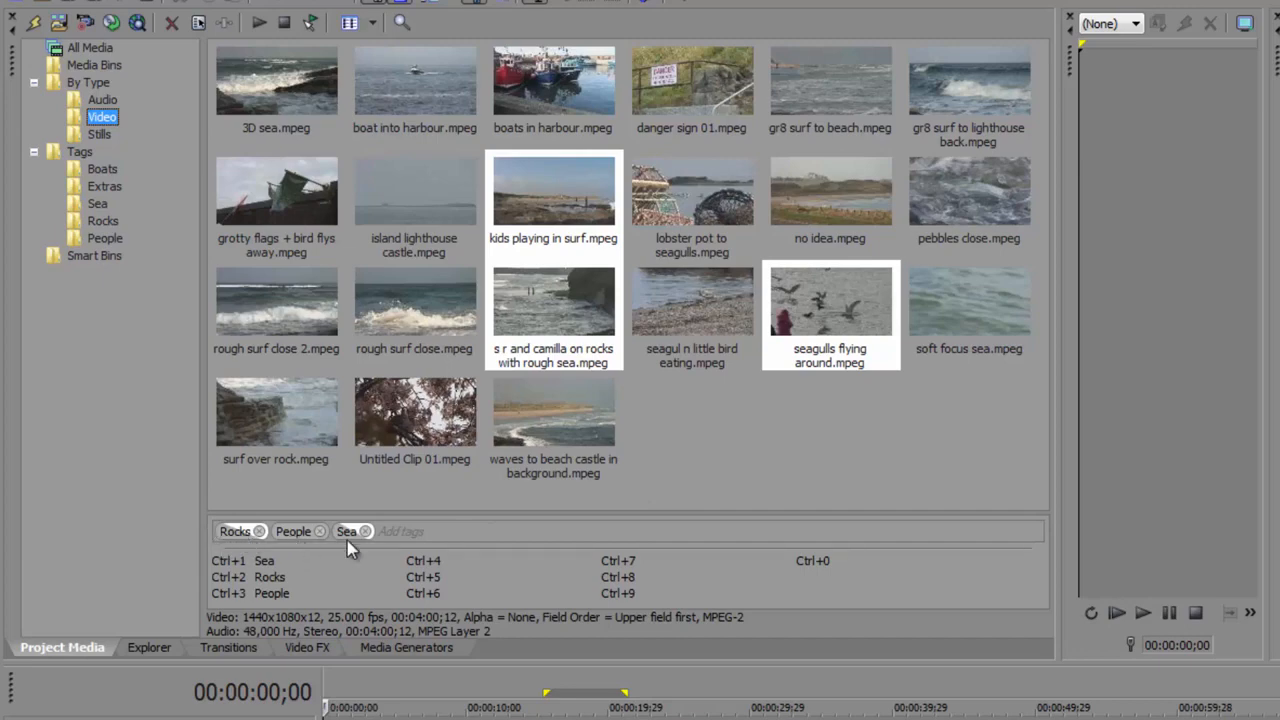
click(819, 455)
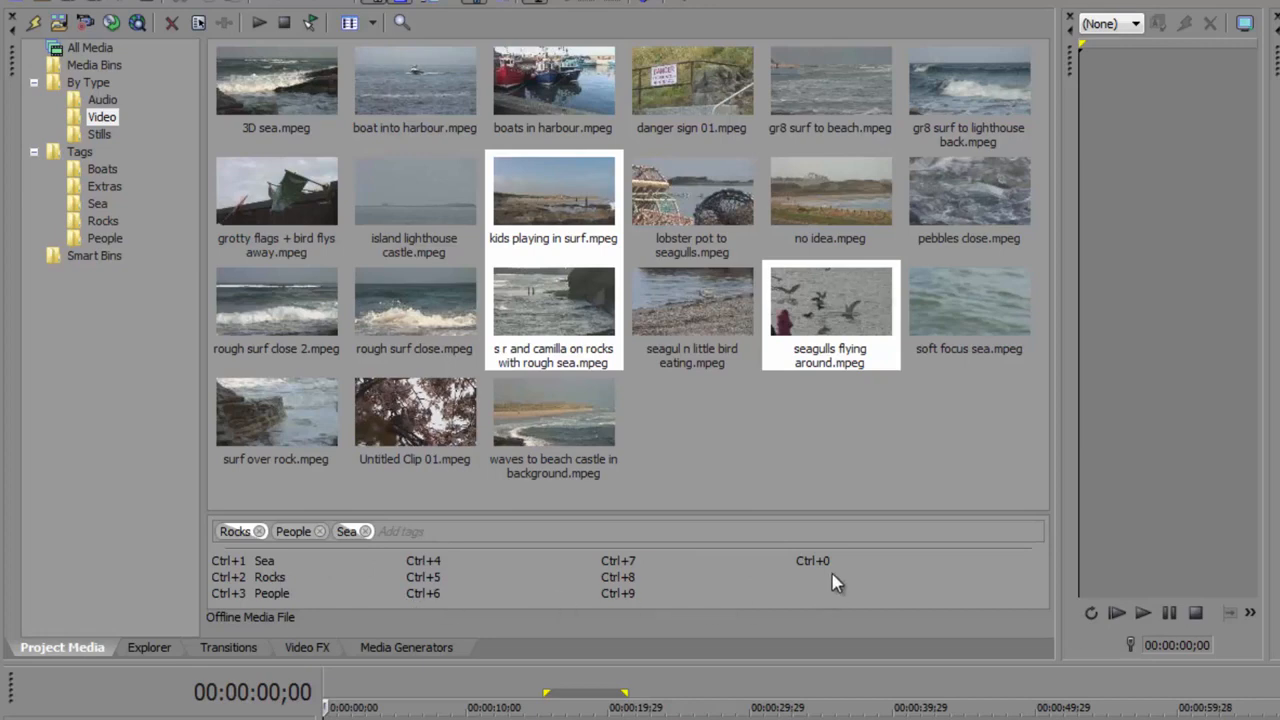
right_click(525, 578)
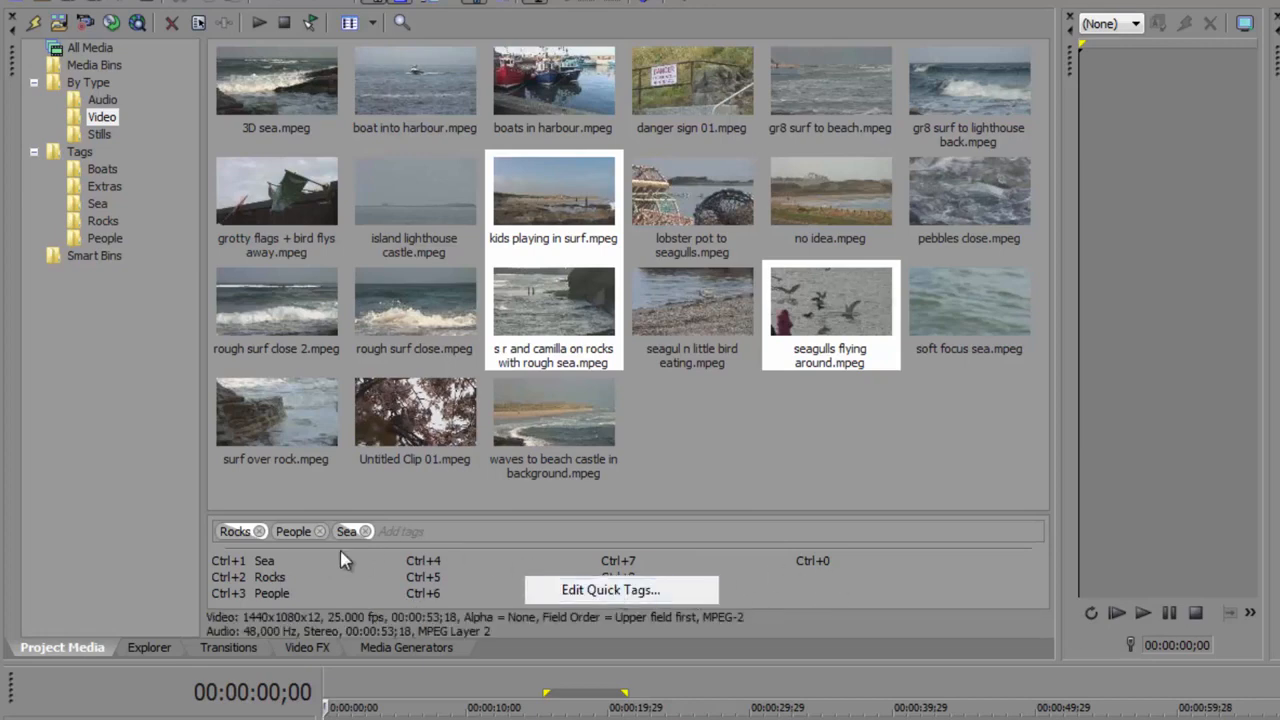
click(686, 590)
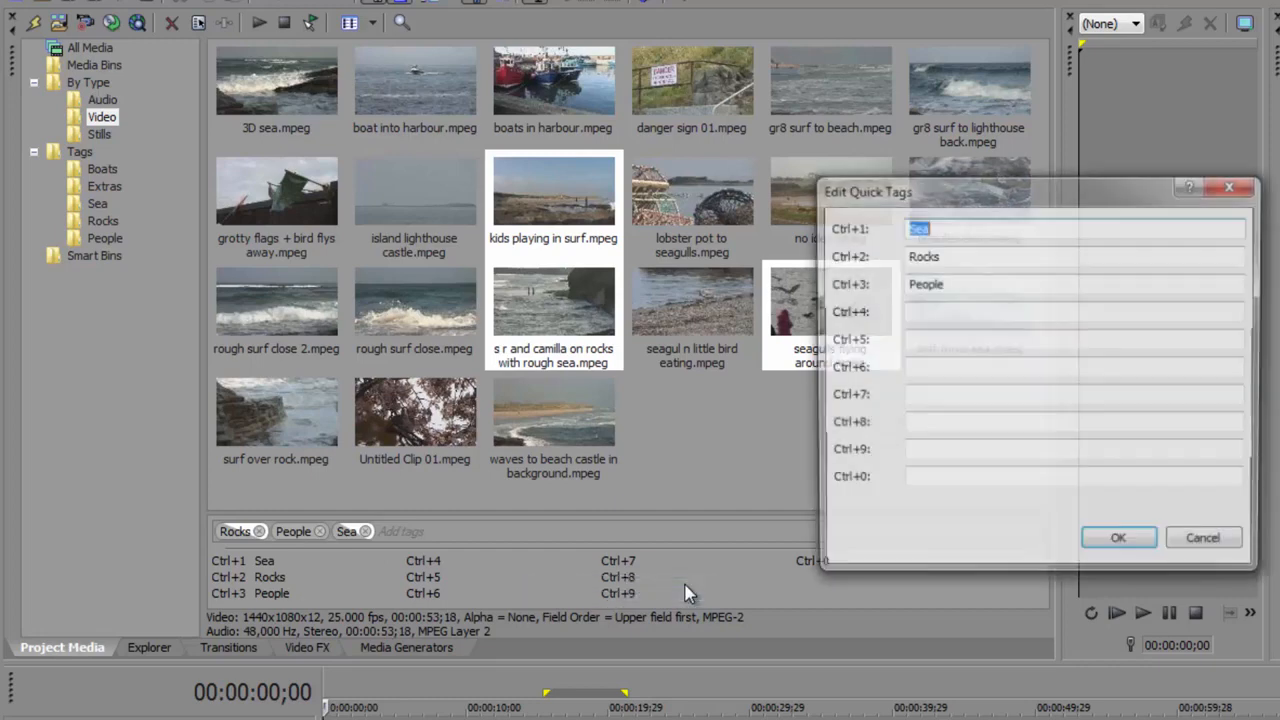
click(1210, 544)
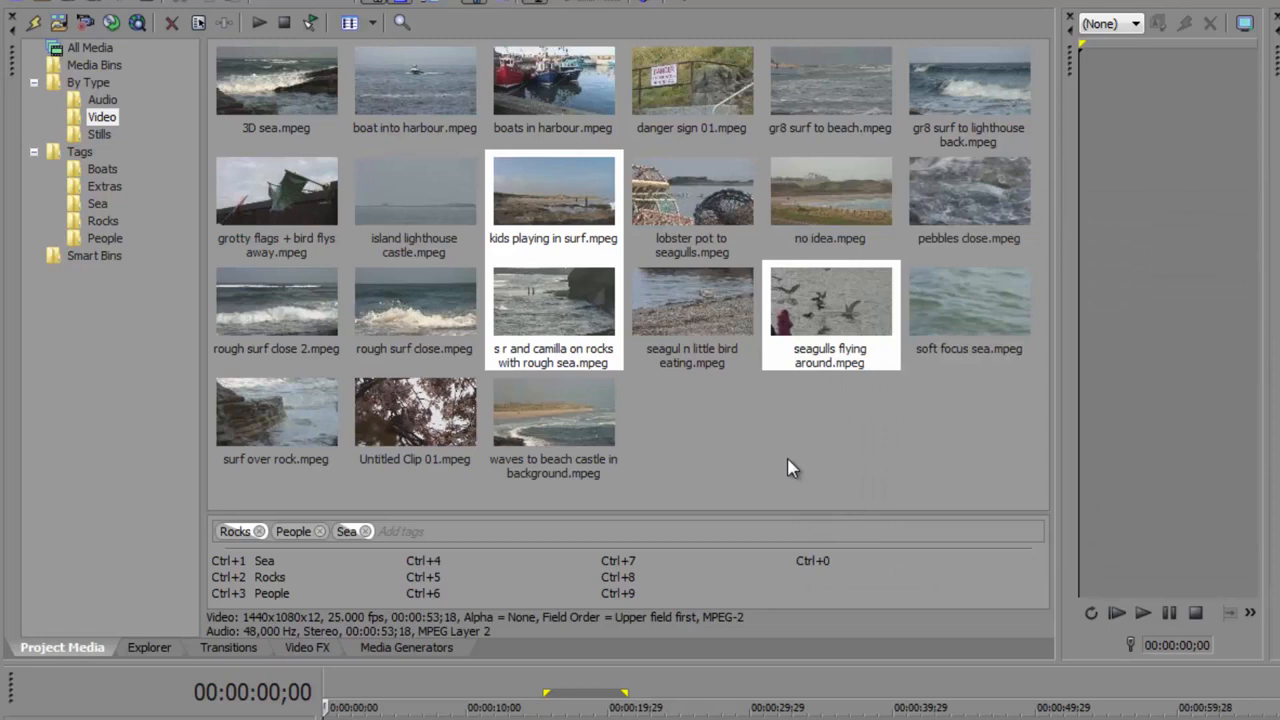